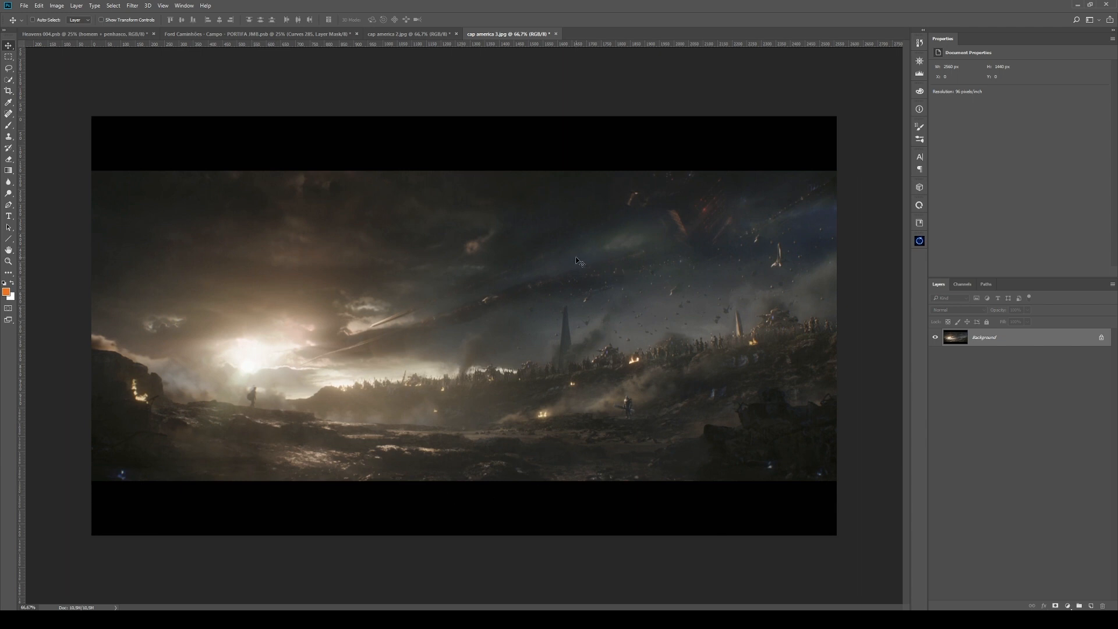
Mark the sky and horizon with a full-width rectangular selection, then replace it with one around the sun.
key(m)
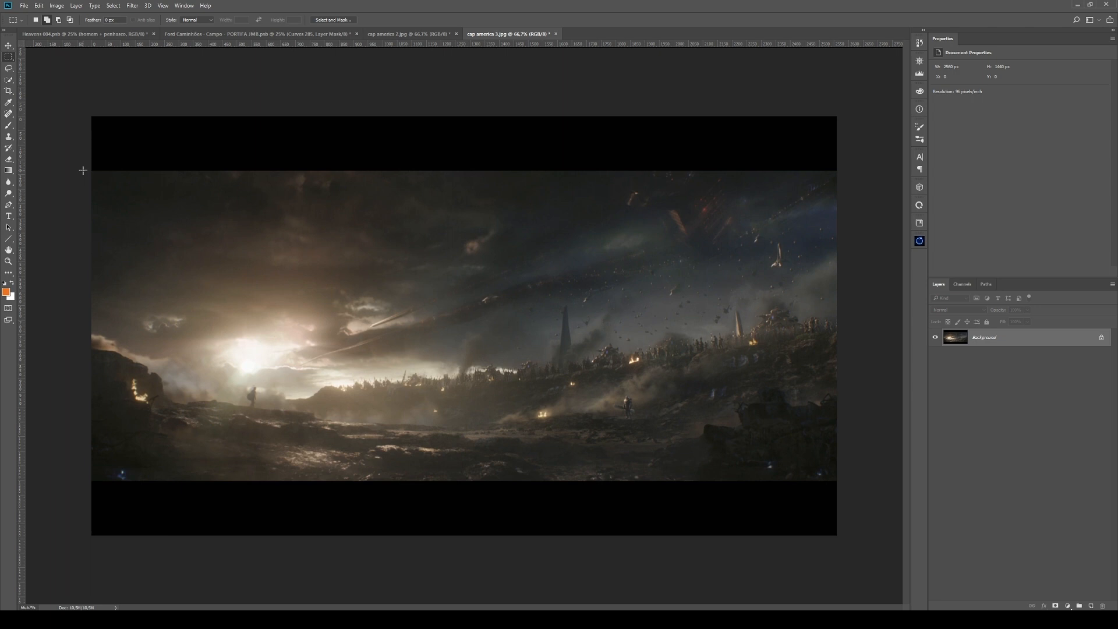
drag(84, 170, 839, 391)
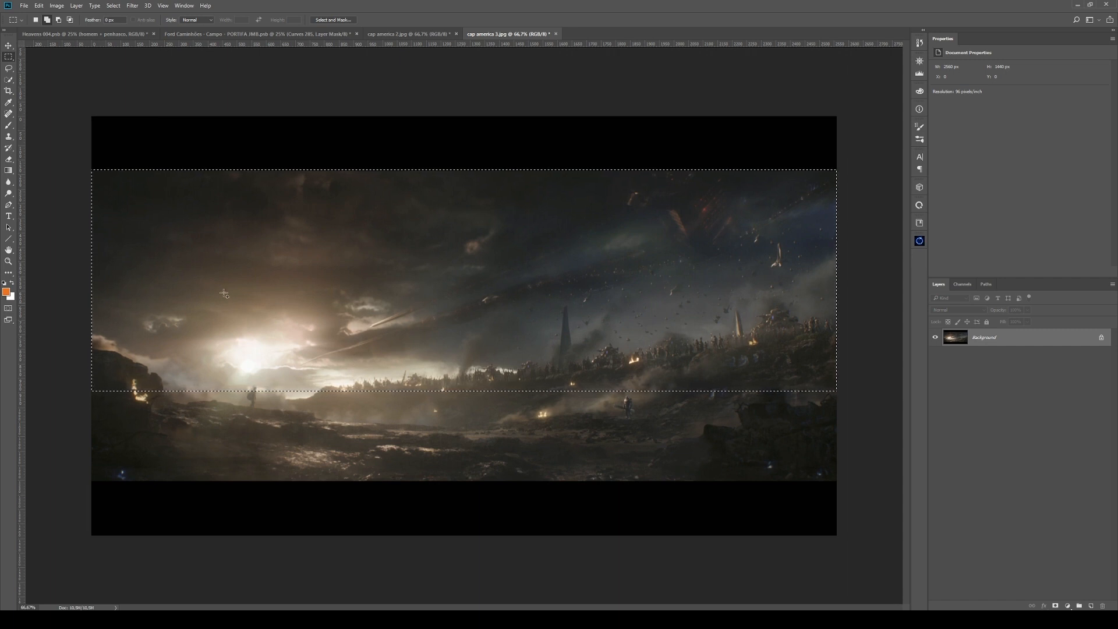
drag(186, 293, 428, 410)
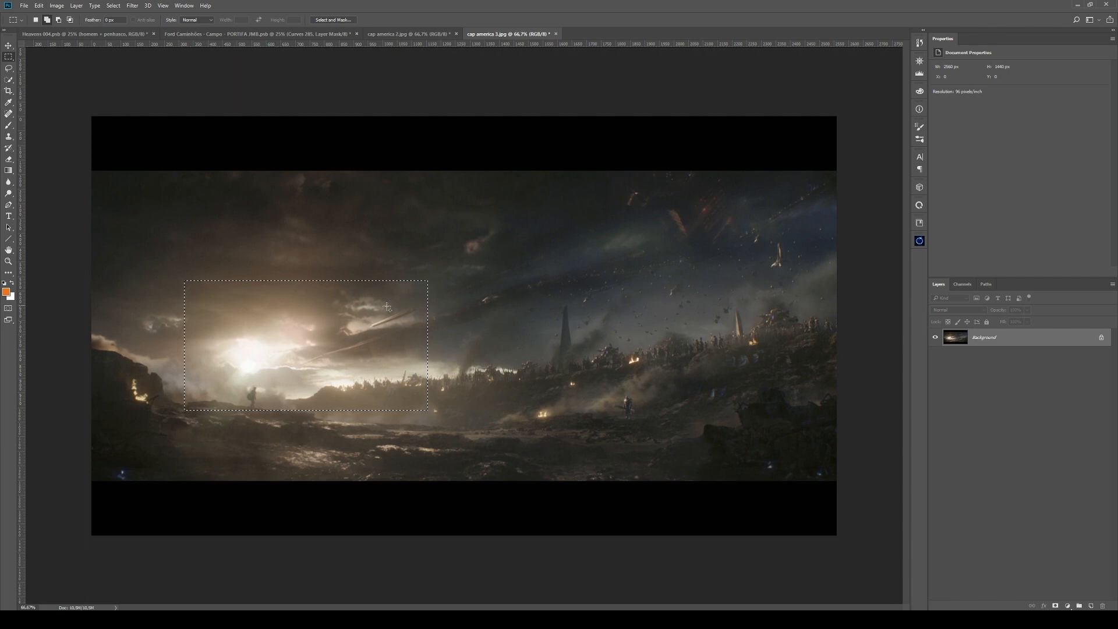
Outline the foreground ground below the left rock with a polygonal lasso selection, then clear it.
key(l)
click(76, 337)
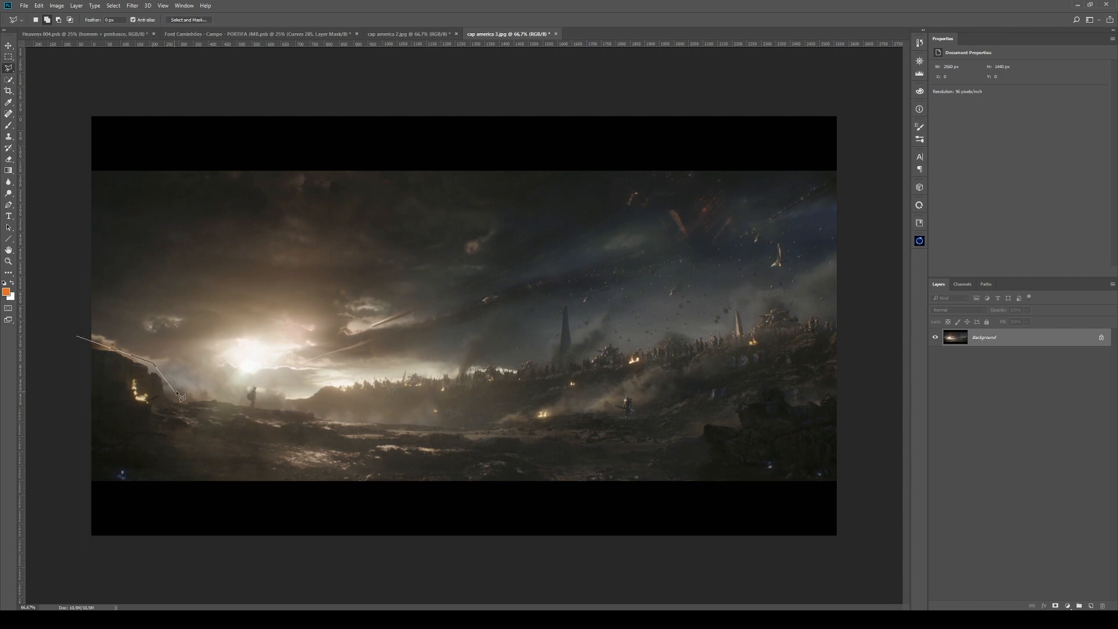
click(376, 421)
click(498, 424)
click(637, 438)
click(652, 489)
click(504, 521)
double_click(74, 504)
key(ctrl+d)
Outline the hillside and its army, from beside the left figure to the right image edge, with a polygonal selection, then clear it.
click(289, 399)
click(335, 419)
click(707, 438)
click(837, 425)
click(852, 373)
click(853, 322)
click(774, 318)
double_click(293, 382)
key(ctrl+d)
click(294, 410)
click(627, 434)
click(799, 400)
click(862, 373)
click(857, 332)
click(760, 331)
key(Escape)
Trace the foreground terrain from the left rock down to the lower black bar with a polygonal selection, then deselect it.
click(86, 344)
click(160, 375)
click(166, 396)
click(204, 403)
click(311, 411)
click(318, 418)
click(396, 422)
click(472, 434)
click(527, 451)
click(559, 469)
click(585, 478)
click(573, 491)
click(361, 486)
double_click(92, 506)
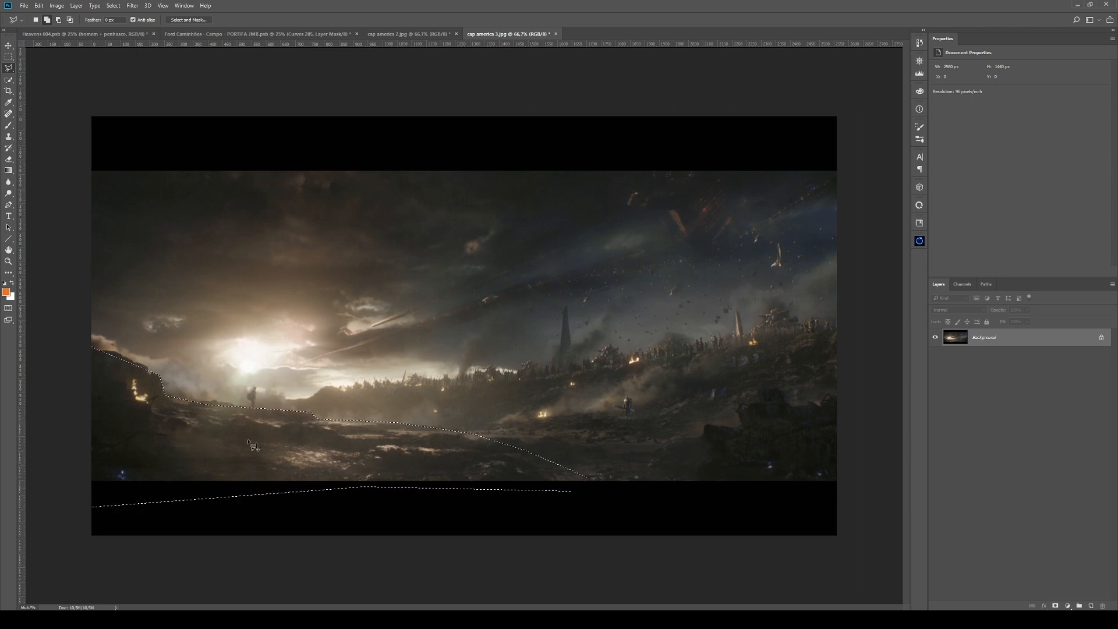
key(ctrl+d)
Mark the upper scene with a full-width rectangular selection about 770 px high, then the lower scene, clearing each one.
key(m)
mouse_move(107, 187)
mouse_down()
mouse_move(399, 319)
mouse_move(365, 300)
mouse_move(837, 399)
mouse_up()
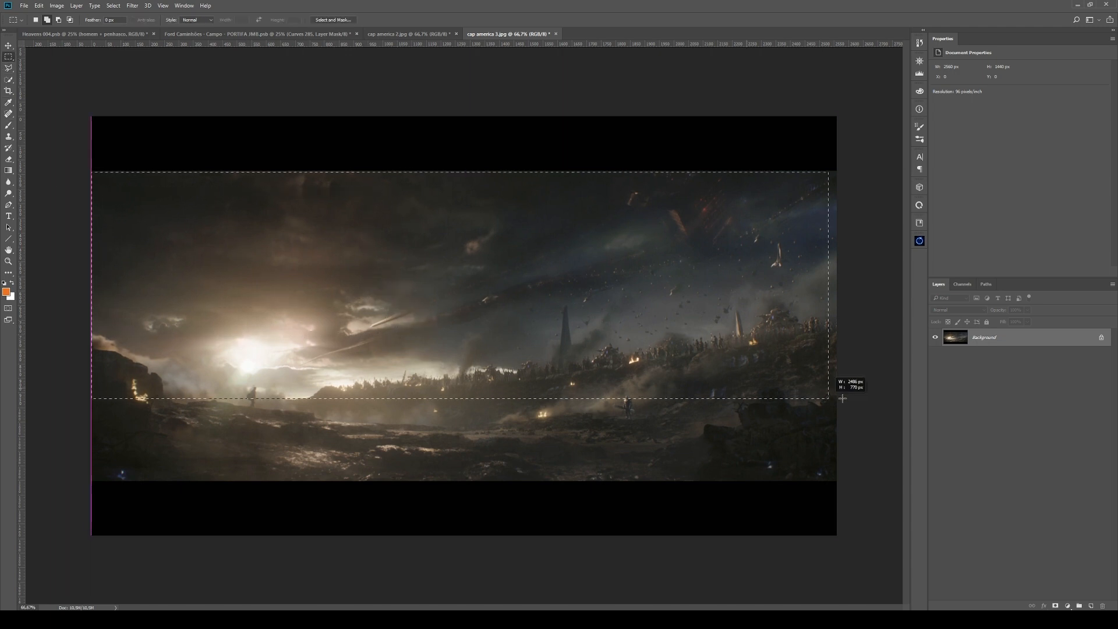
key(ctrl+d)
drag(85, 353, 856, 496)
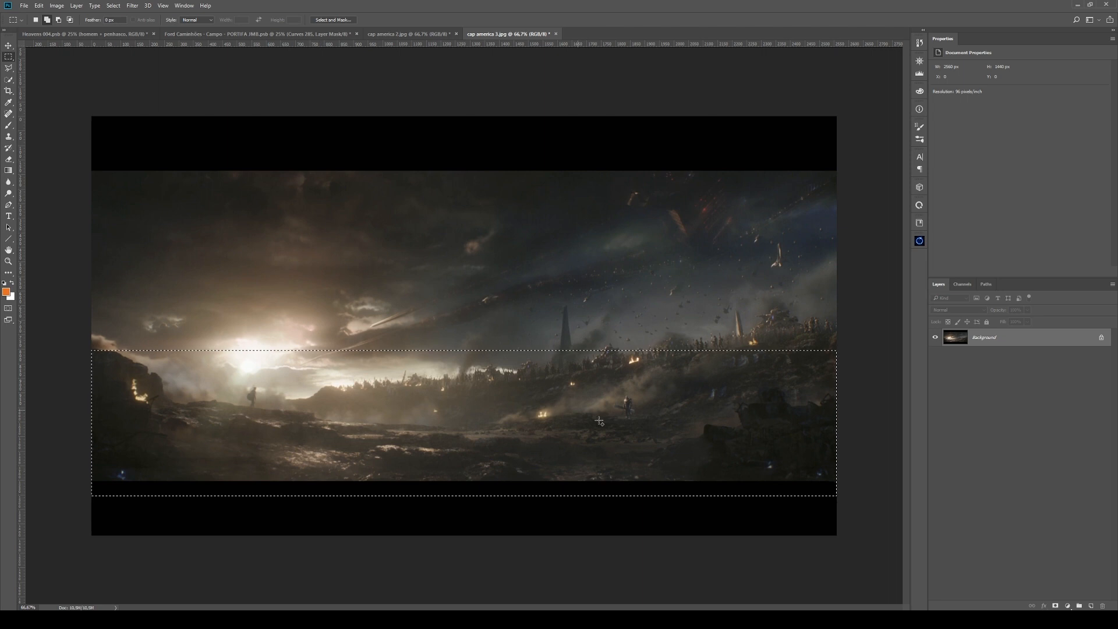
key(ctrl+d)
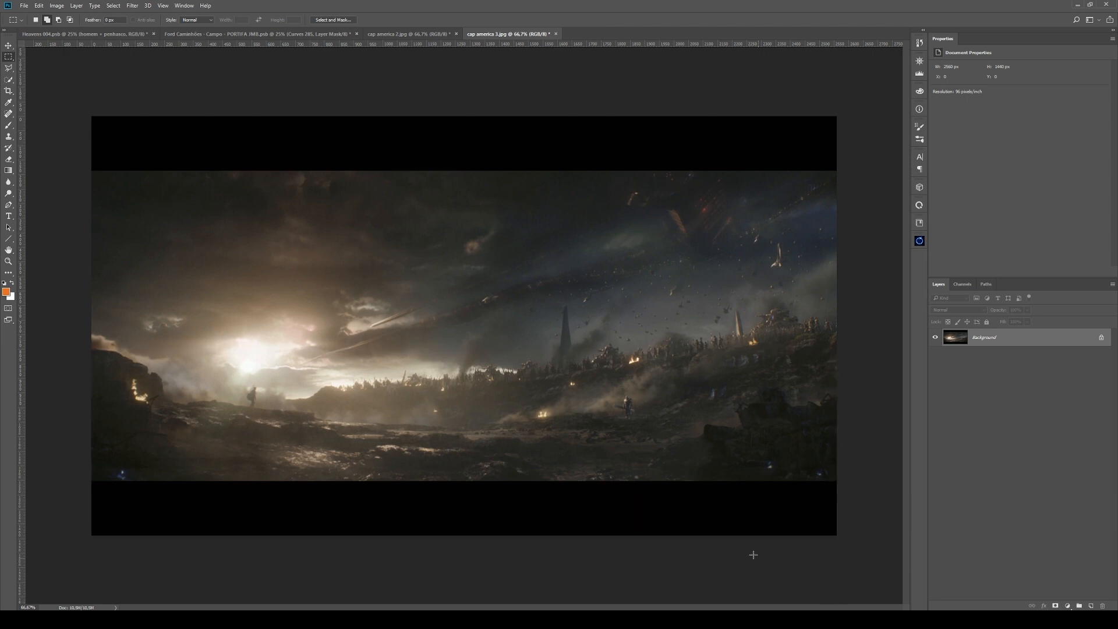
Mark both lone figures and the army along the ridge with combined rectangular selections, then clear them.
drag(245, 383, 261, 408)
drag(610, 393, 641, 418)
drag(509, 333, 667, 381)
drag(678, 308, 801, 368)
drag(774, 312, 848, 342)
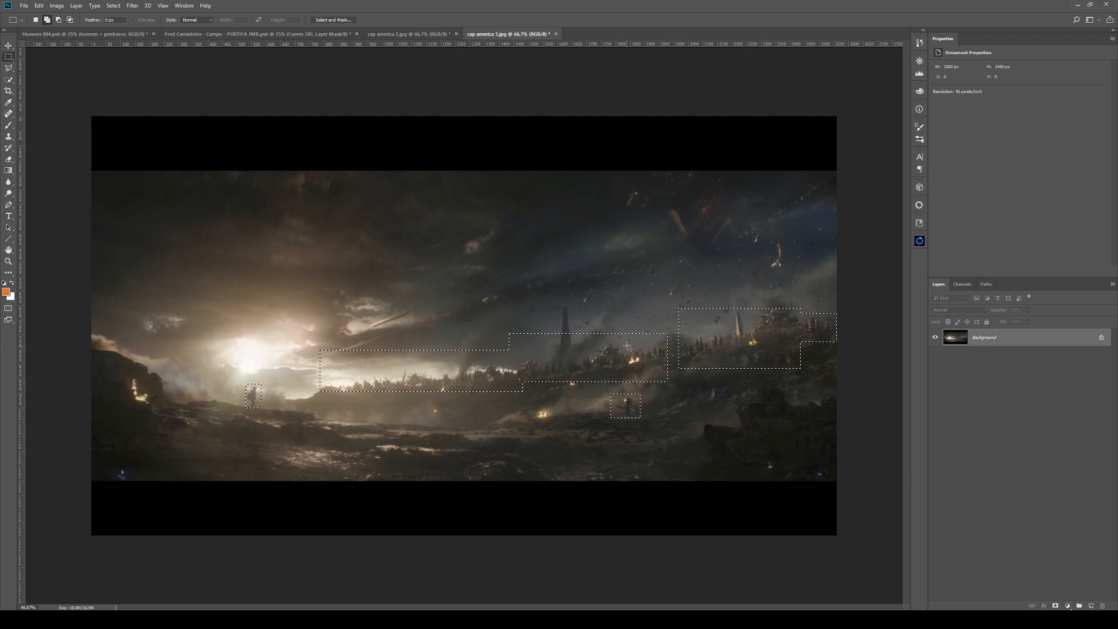
drag(646, 328, 692, 361)
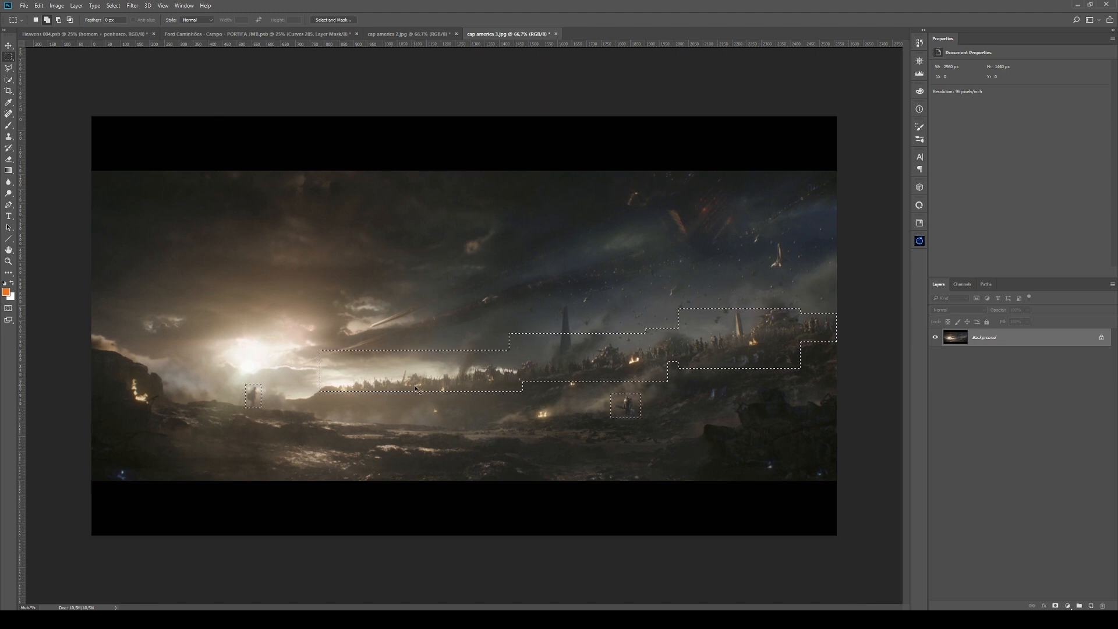
drag(333, 365, 526, 394)
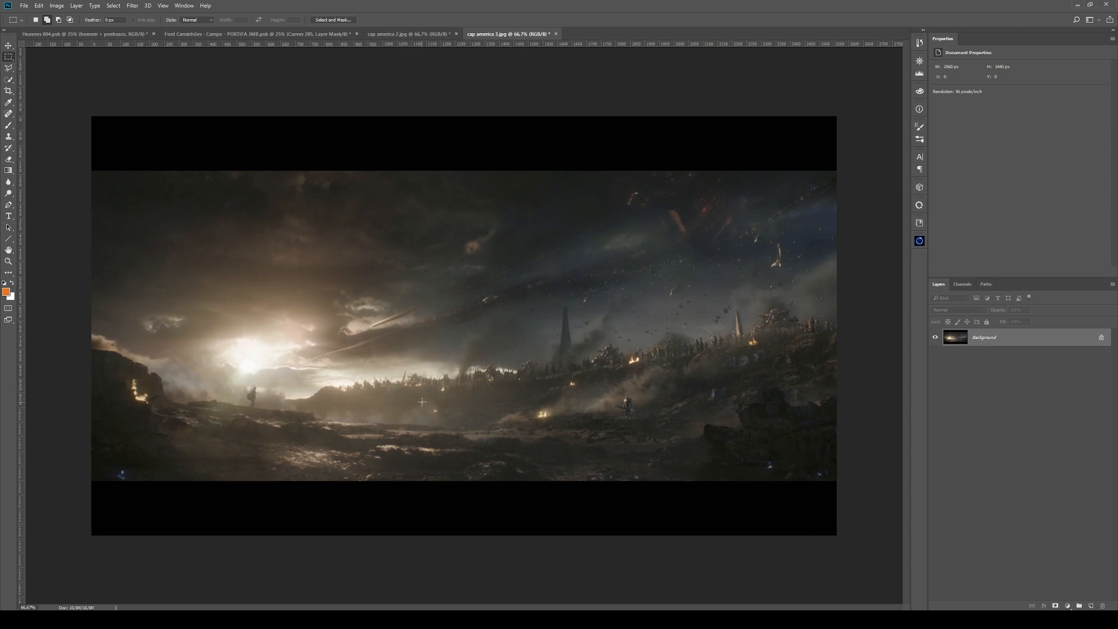
drag(631, 307, 753, 378)
key(ctrl+d)
Box the left figure, the foreground ground, the distant crowd and the right figure with rectangular selections, then deselect.
drag(240, 382, 268, 414)
click(271, 389)
drag(92, 364, 634, 494)
click(624, 490)
drag(325, 360, 534, 403)
drag(610, 388, 662, 424)
click(650, 455)
Mark the sky background and then the ground below the horizon with wide rectangular selections, clearing each one.
drag(91, 180, 789, 388)
key(ctrl+d)
drag(92, 343, 836, 529)
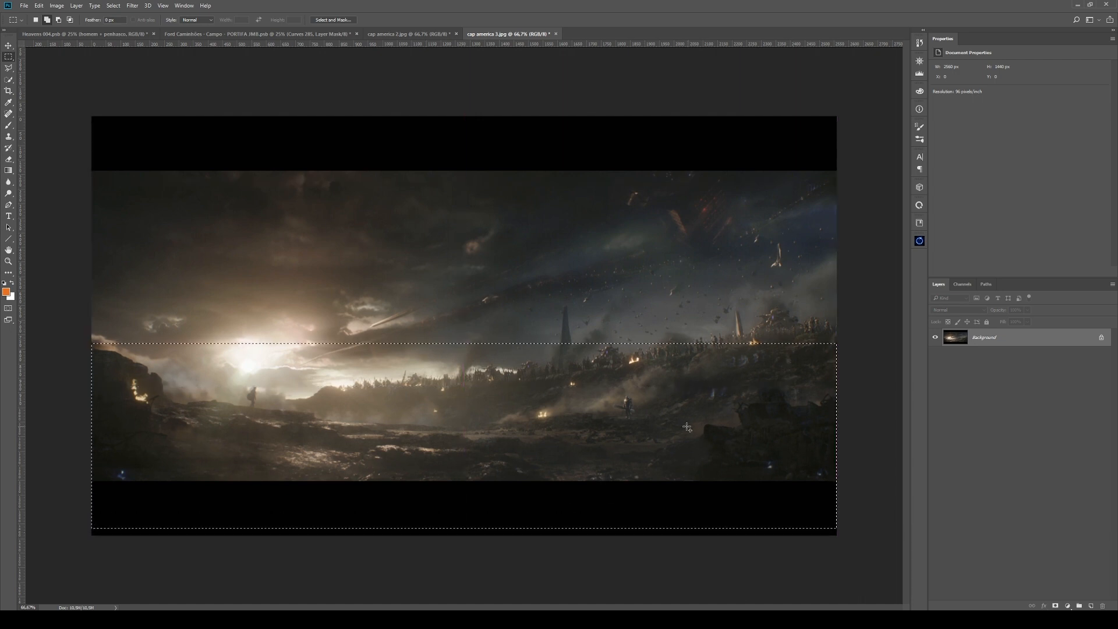
key(ctrl+d)
Box the left figure and then the entire picture between the black bars with rectangular selections, clearing each one.
drag(237, 374, 277, 412)
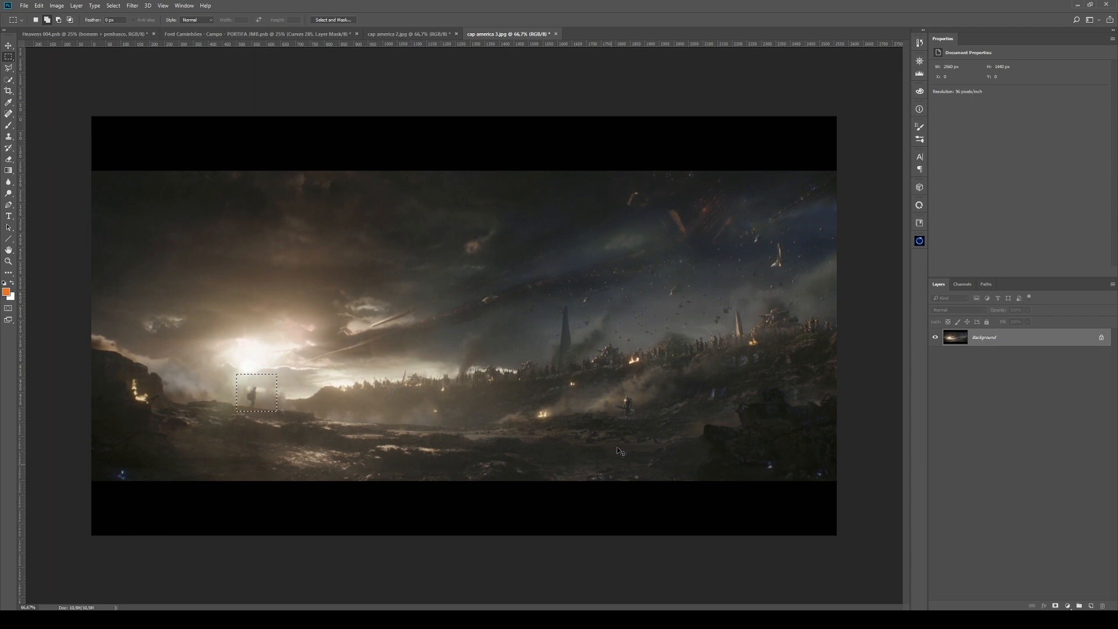
key(ctrl+d)
drag(89, 150, 843, 494)
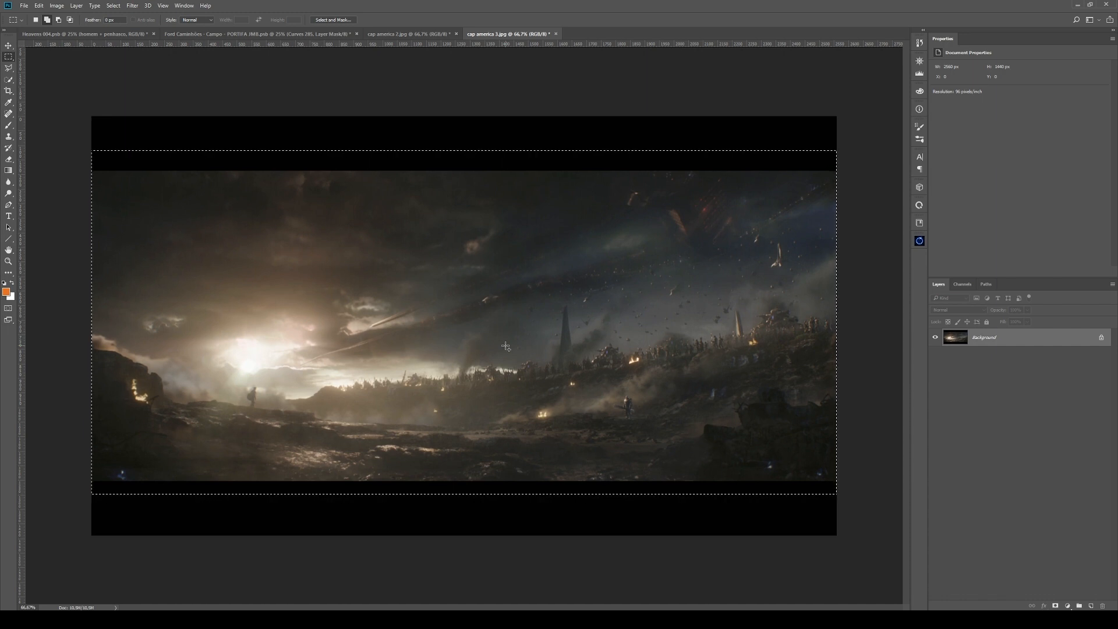
click(418, 342)
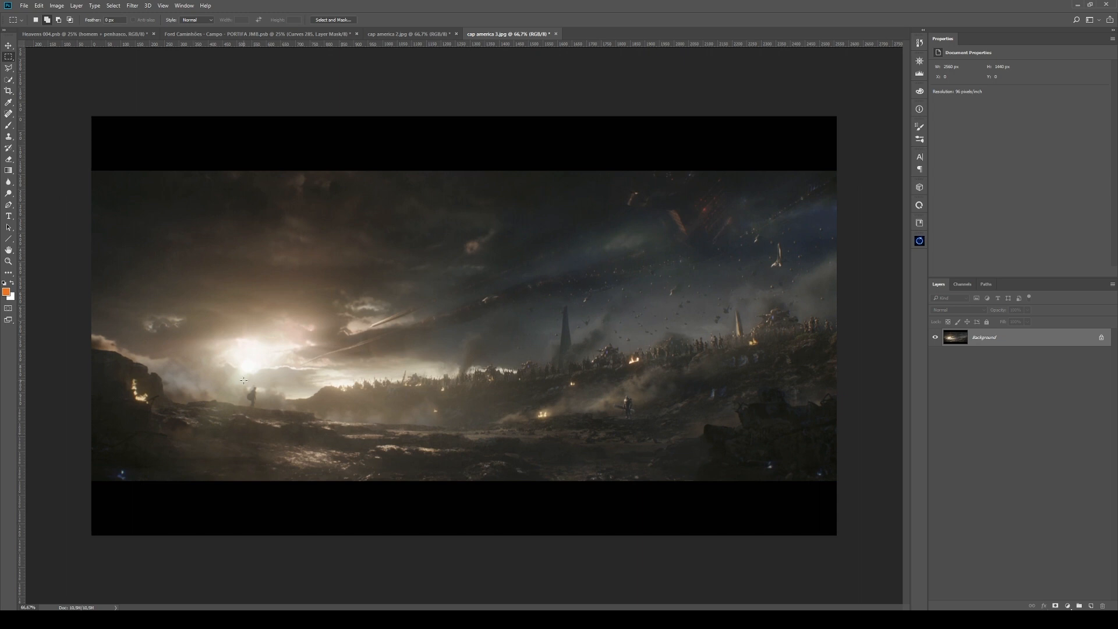
Mark the bright sky around the sun and then the lit foreground ground below it, clearing each selection.
drag(195, 261, 446, 379)
click(441, 377)
drag(186, 402, 515, 480)
click(589, 475)
Box the right-hand hillside with its army, redraw the selection slightly larger out to the image edge, and deselect.
drag(365, 291, 833, 448)
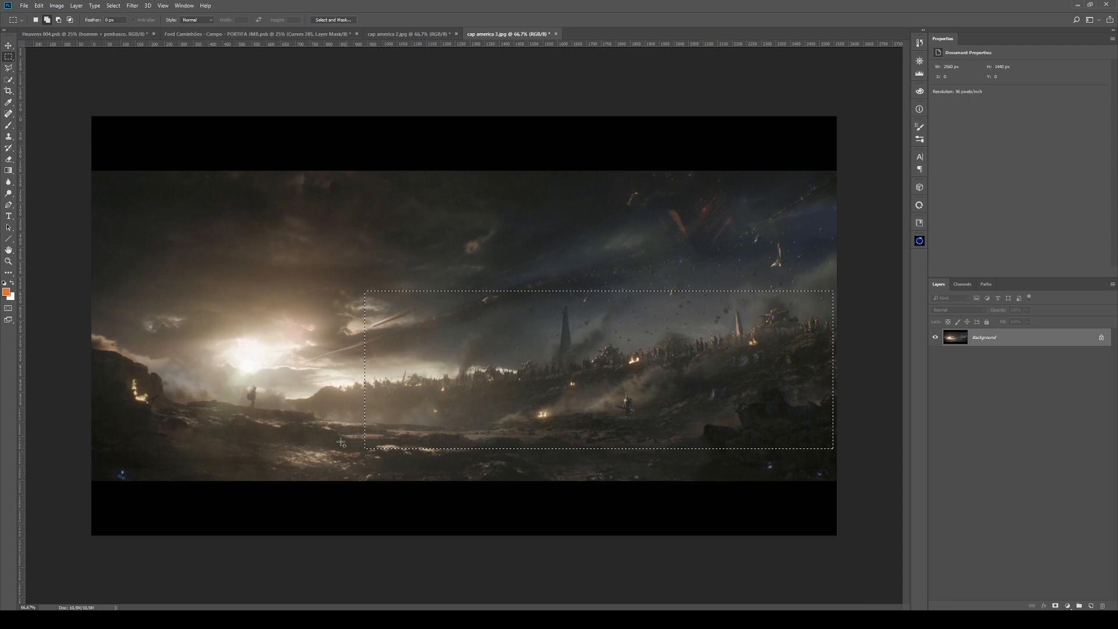
drag(334, 283, 911, 461)
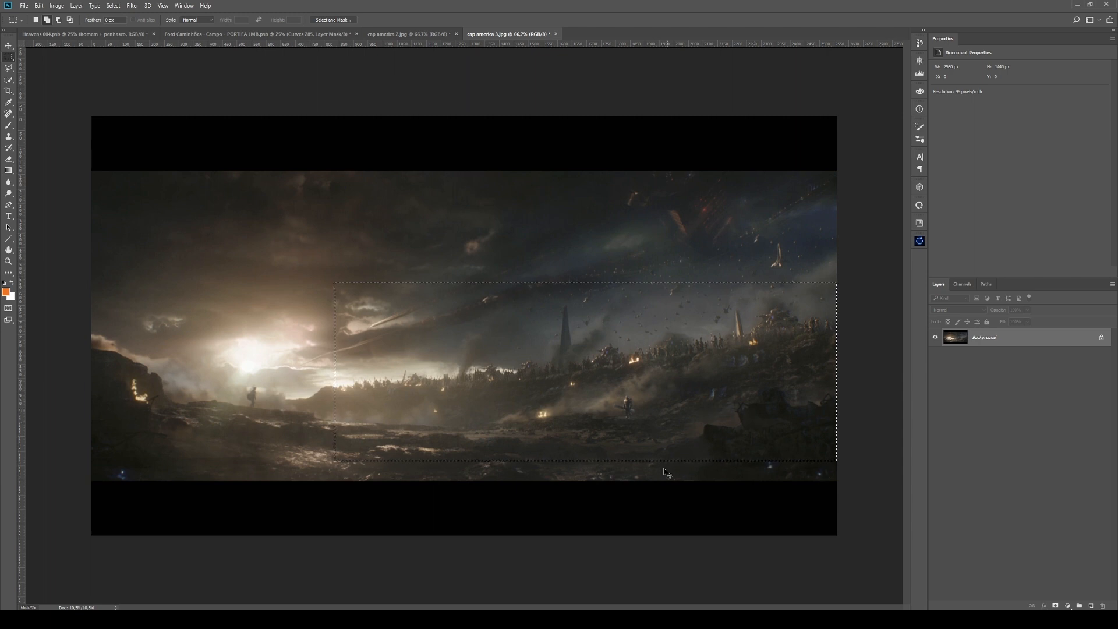
click(325, 358)
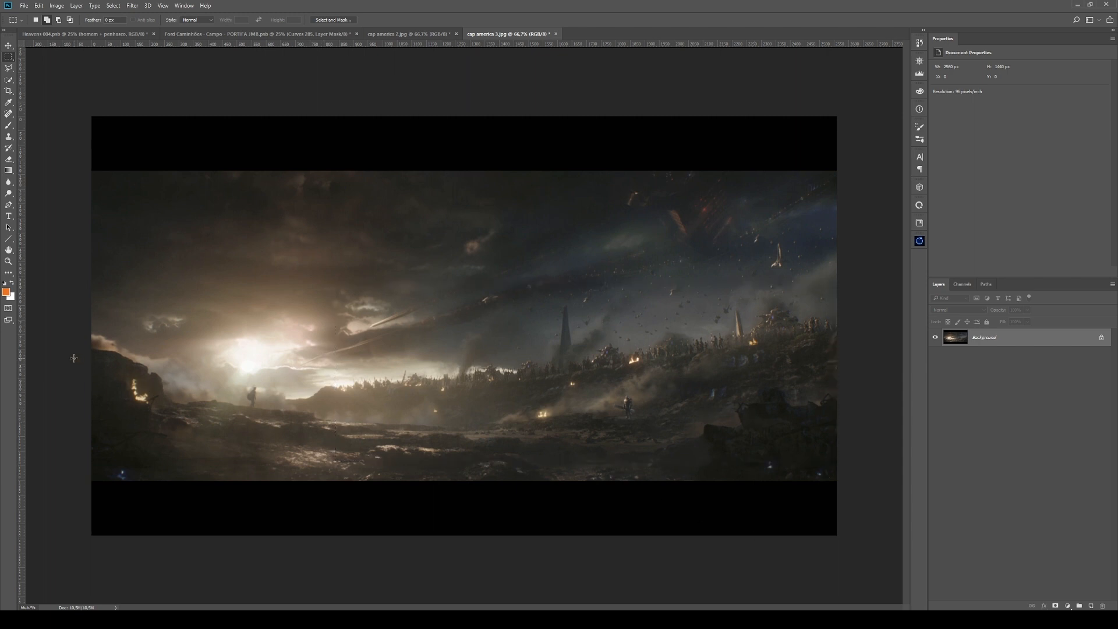
Mark the lower-left foreground, then the full-width sky and horizon area, with rectangular selections and deselect.
drag(99, 353, 421, 482)
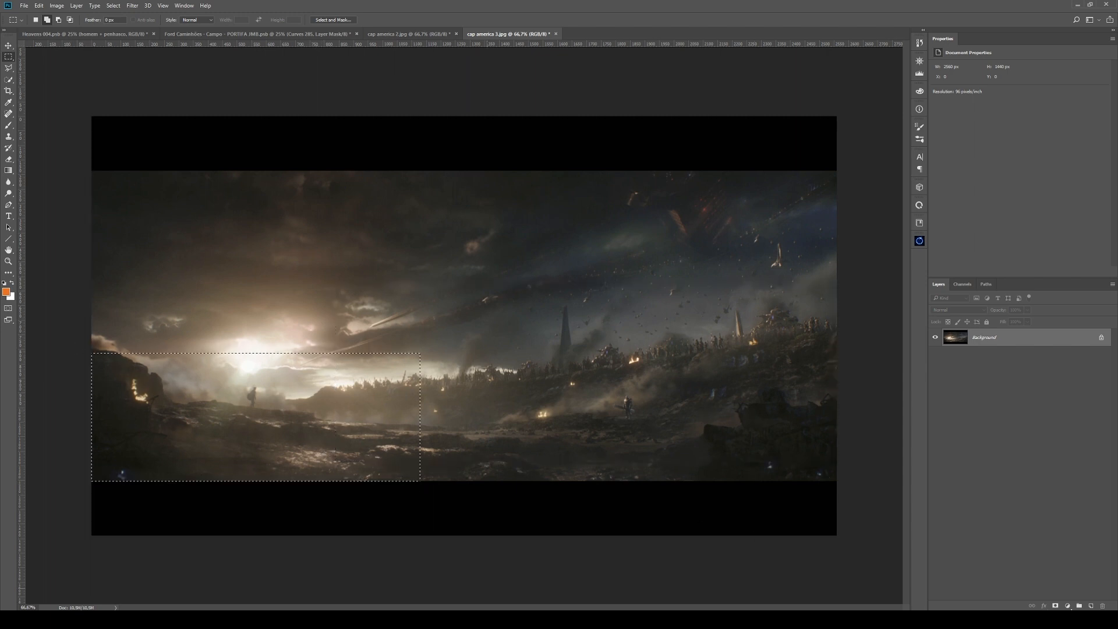
drag(80, 167, 860, 407)
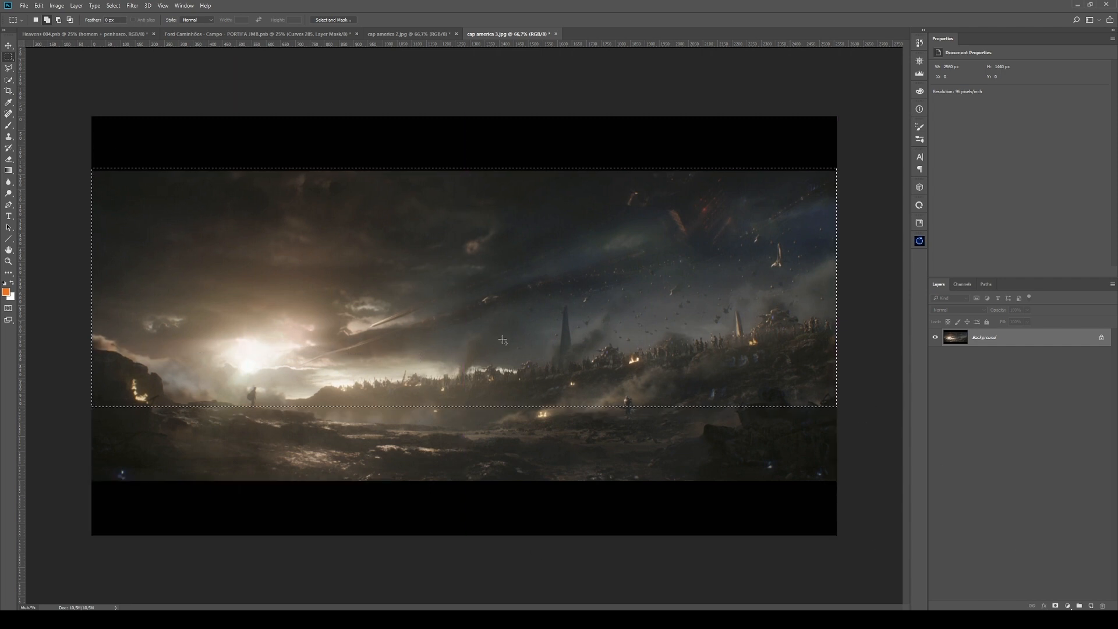
key(ctrl+d)
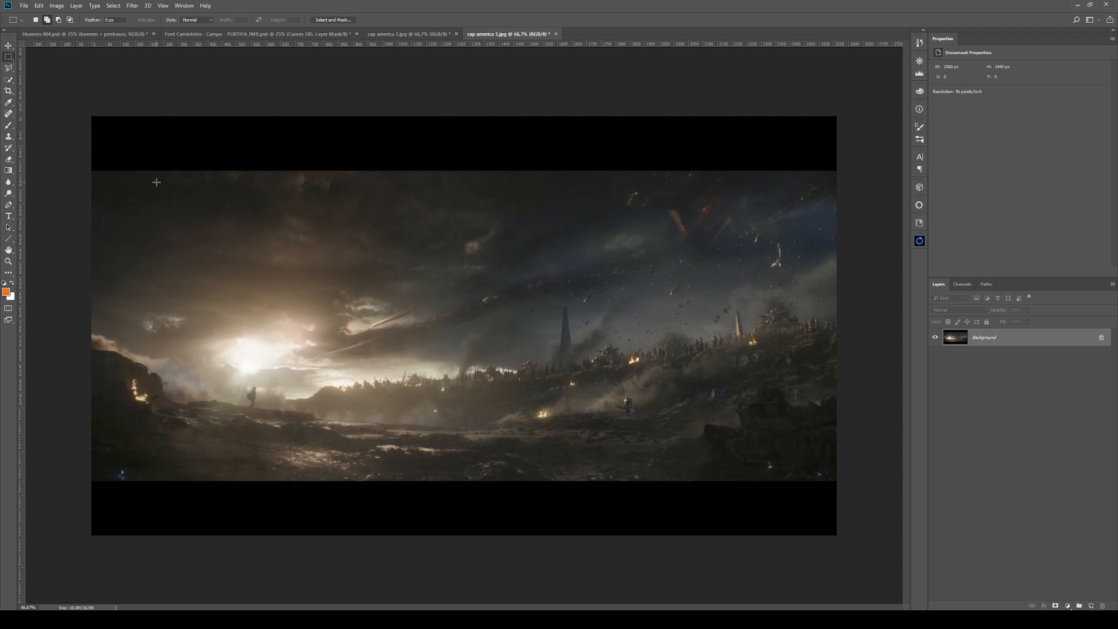
Switch to the Heavens 004.psb document and hide everything from the noise layer down through the Chão de nuvens group.
click(112, 35)
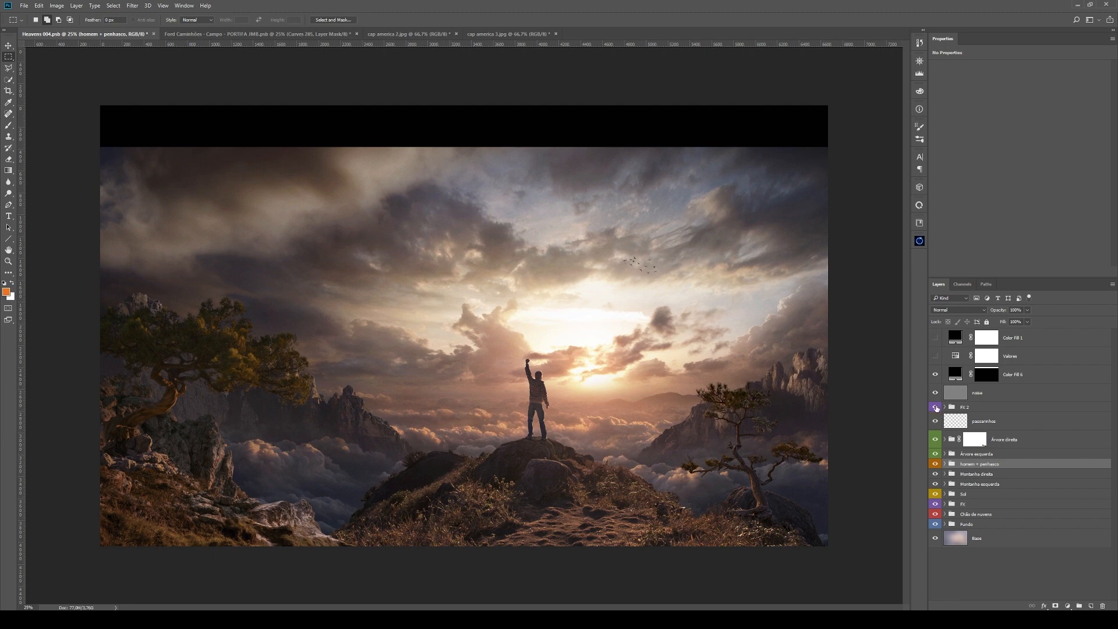
click(935, 407)
drag(935, 393, 935, 515)
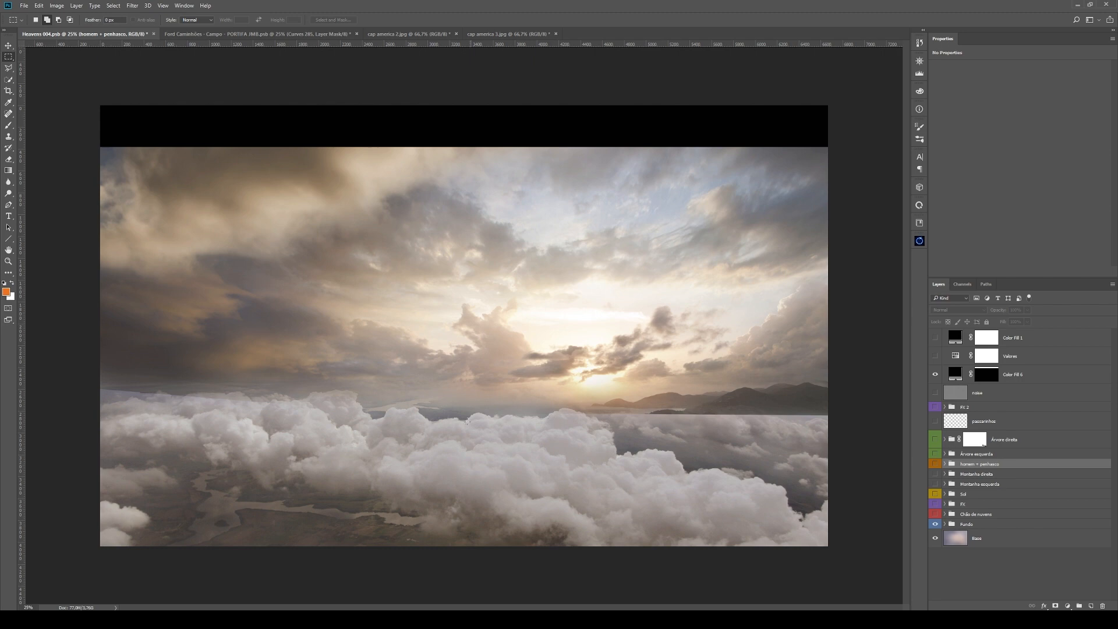
Examine how the background is built by toggling the Fundo group and its individual layers off and back on.
click(935, 524)
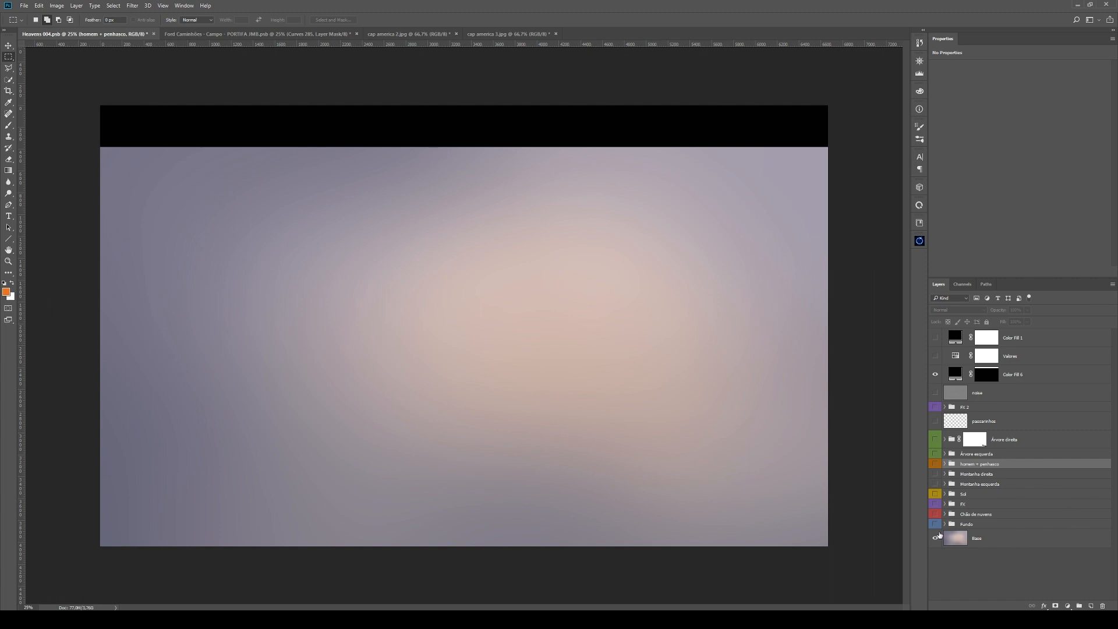
click(935, 524)
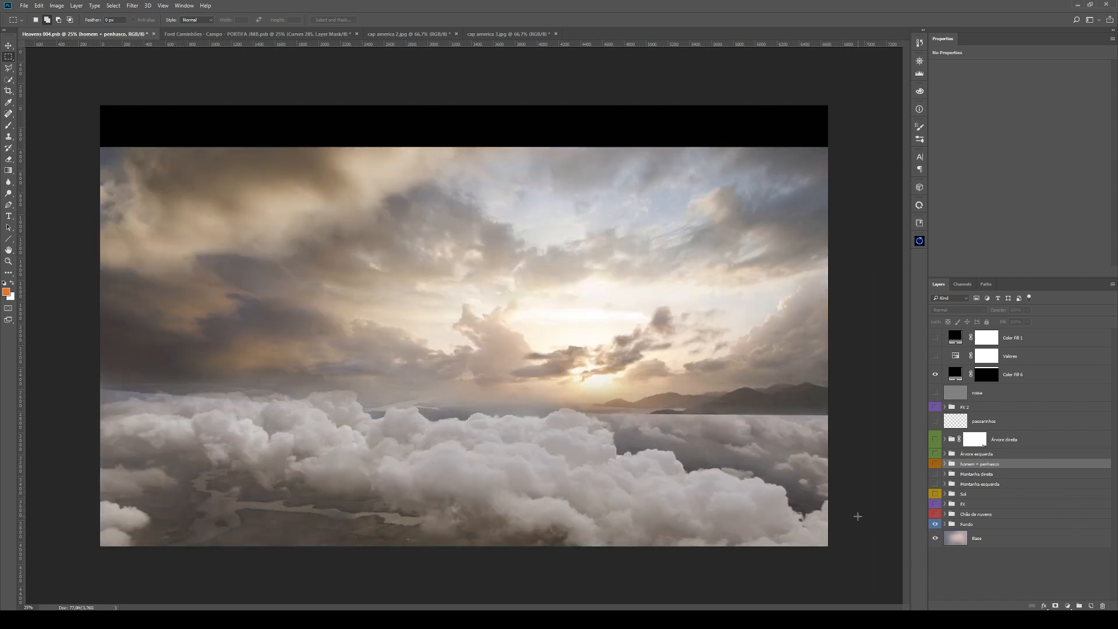
click(944, 524)
click(935, 410)
click(933, 412)
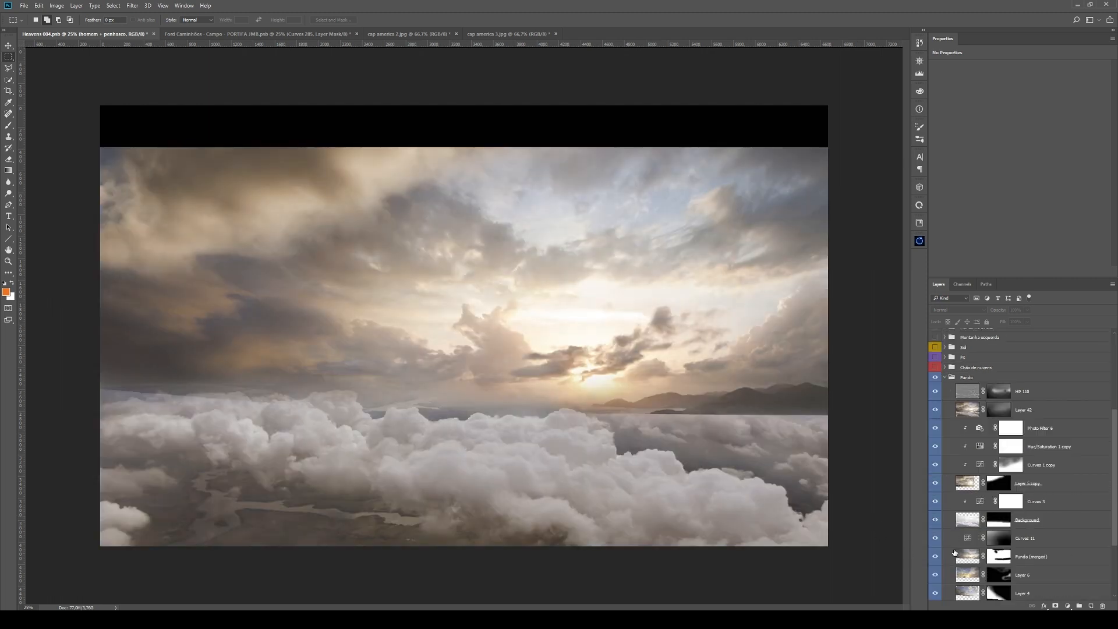
scroll(954, 542, down, 3)
scroll(938, 430, up, 4)
drag(933, 411, 946, 553)
scroll(950, 481, down, 3)
drag(934, 553, 934, 462)
scroll(970, 504, up, 3)
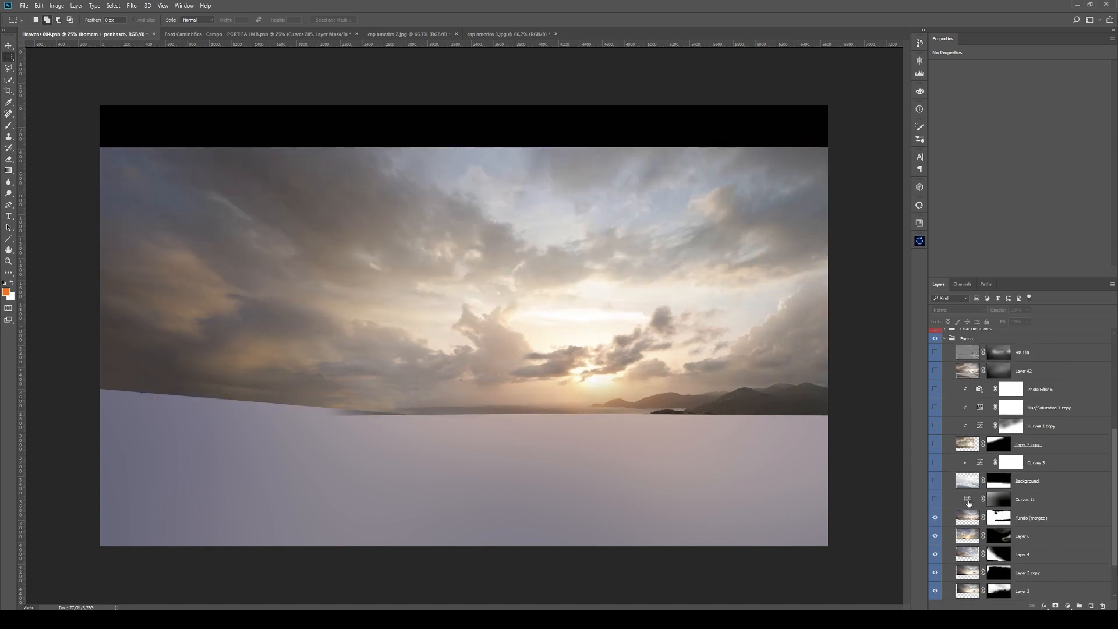
scroll(970, 505, up, 2)
drag(935, 537, 933, 390)
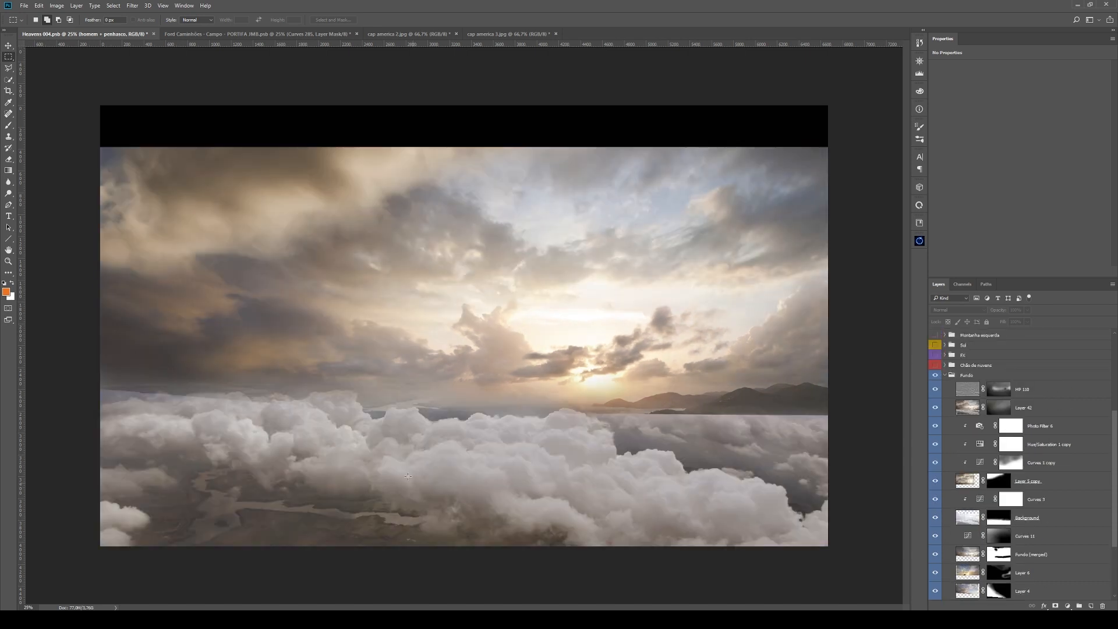
click(945, 376)
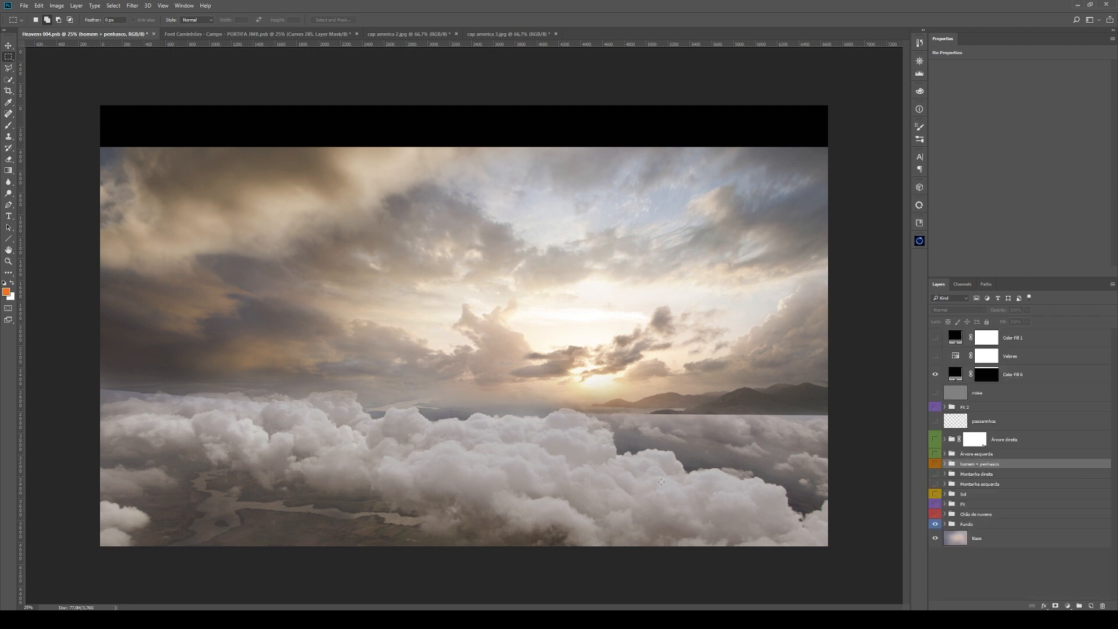
Show the Chão de nuvens group and preview the FX group above it, leaving FX hidden.
click(935, 514)
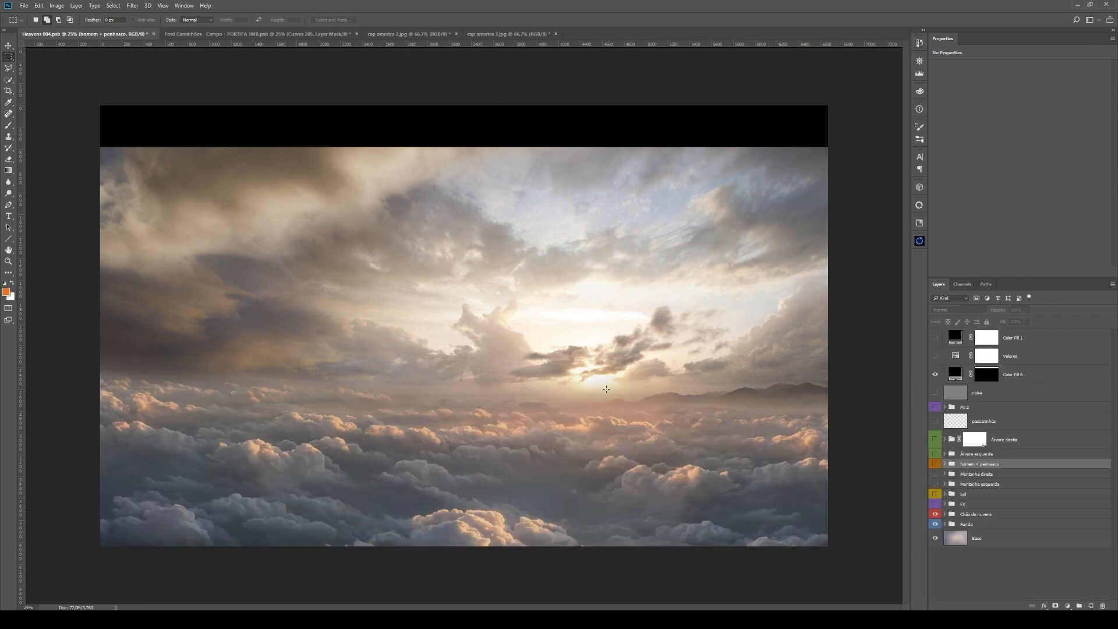
click(935, 503)
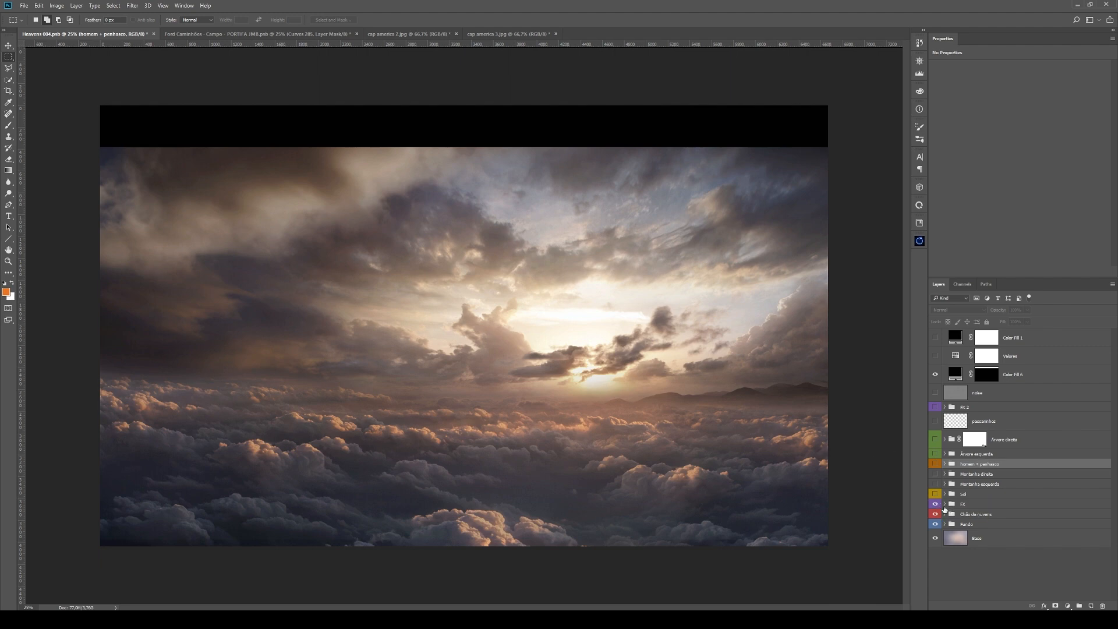
click(936, 504)
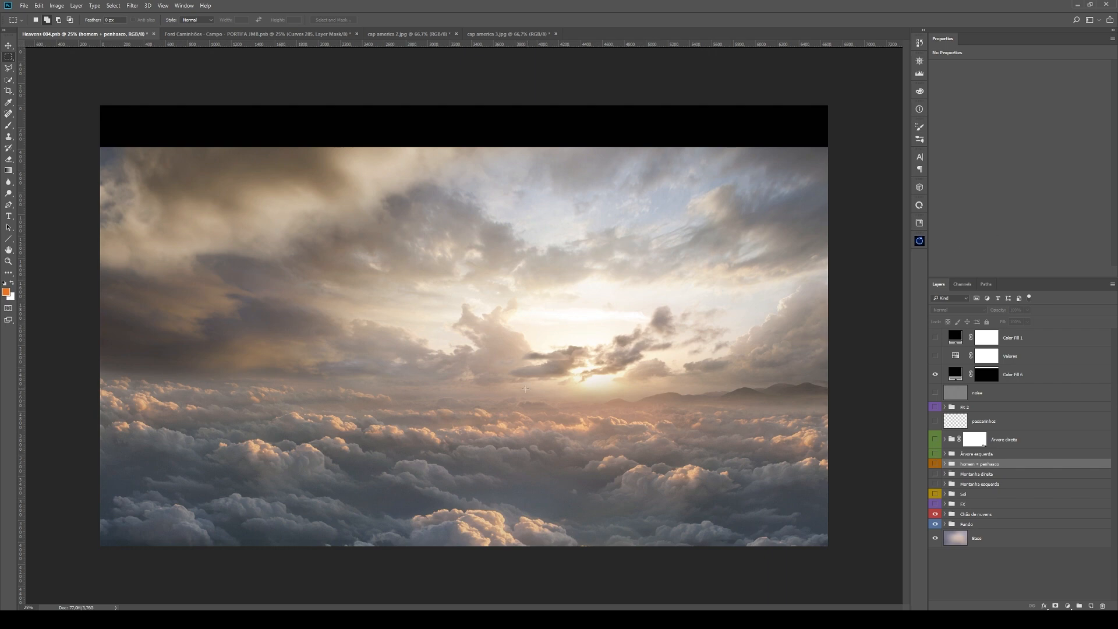
Preview the homem + penhasco and Montanha direita groups over the clouds, then hide both again.
click(935, 464)
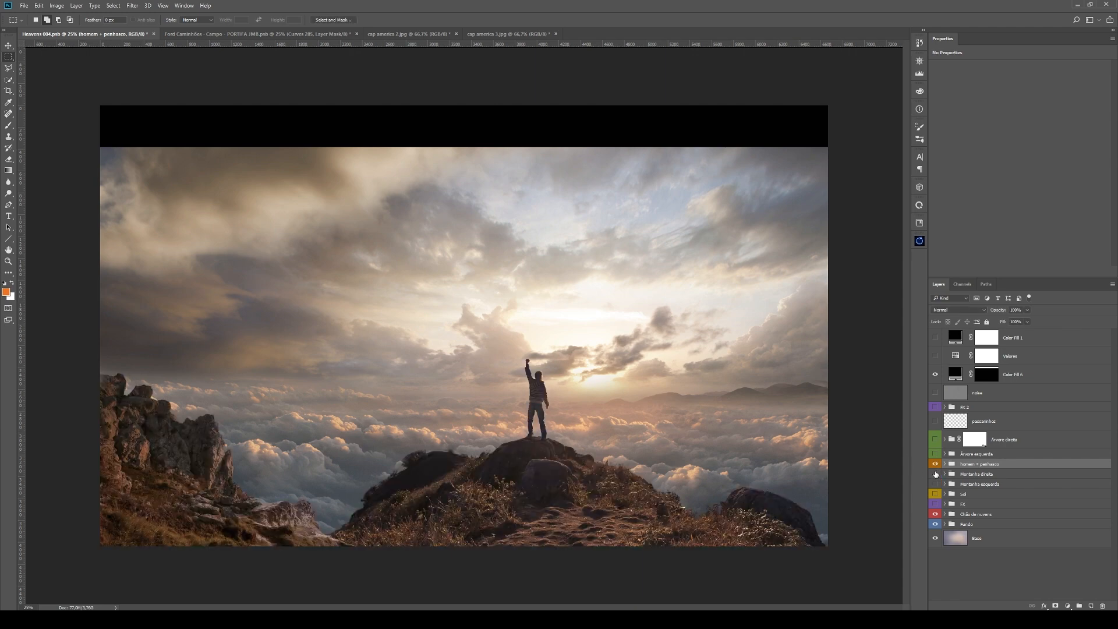
click(935, 473)
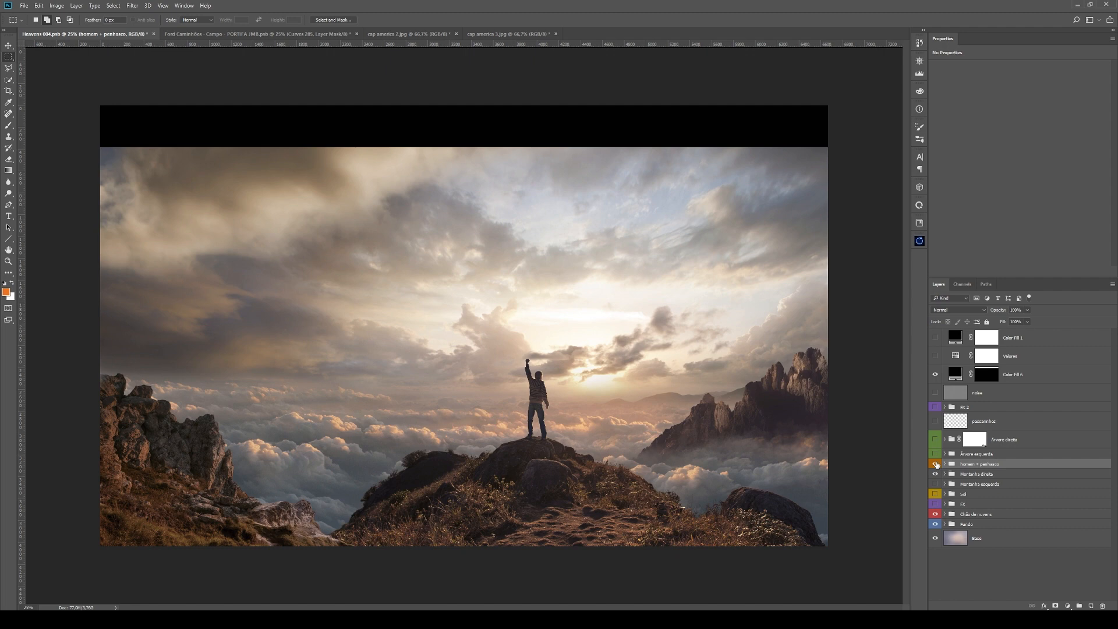
drag(935, 464, 935, 473)
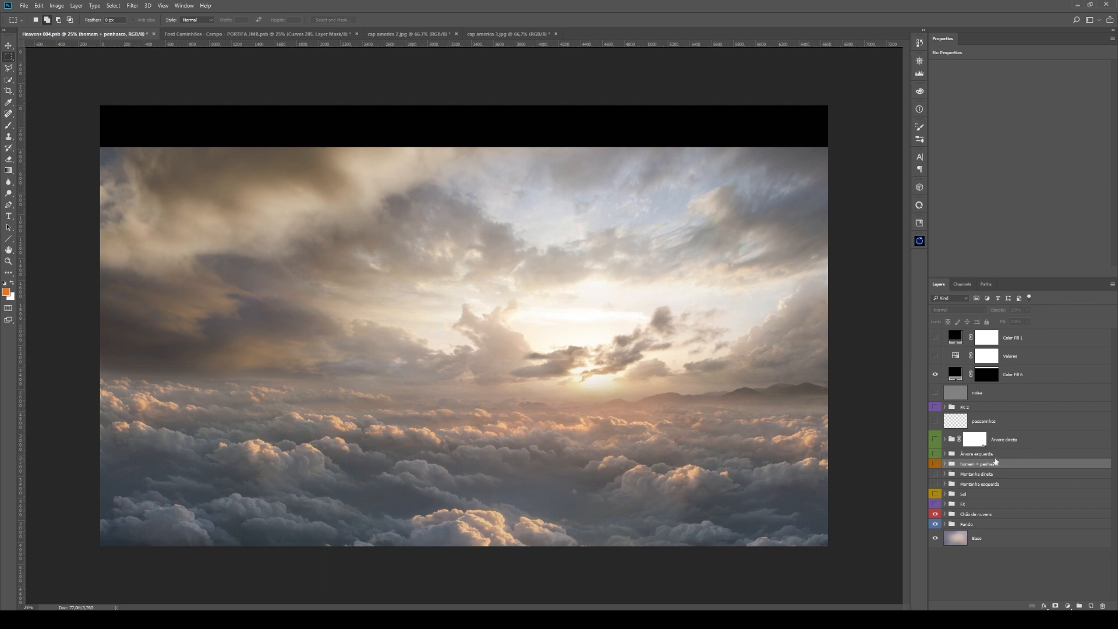
Show the FX, Sol, Montanha esquerda, Montanha direita and homem + penhasco groups one after another, from back to front.
click(936, 504)
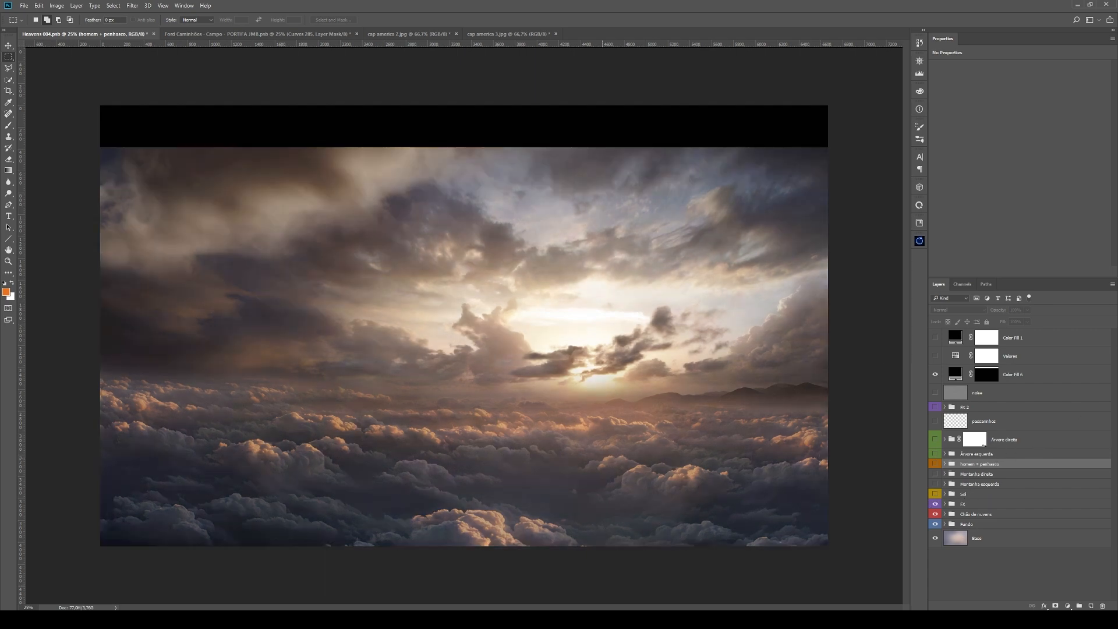
click(935, 494)
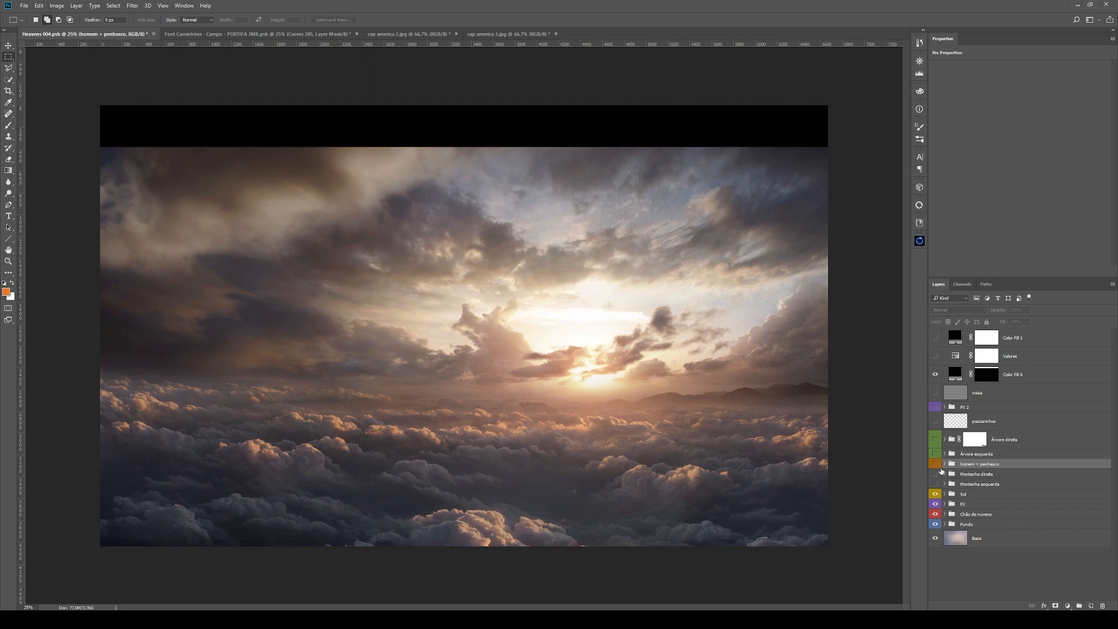
click(935, 484)
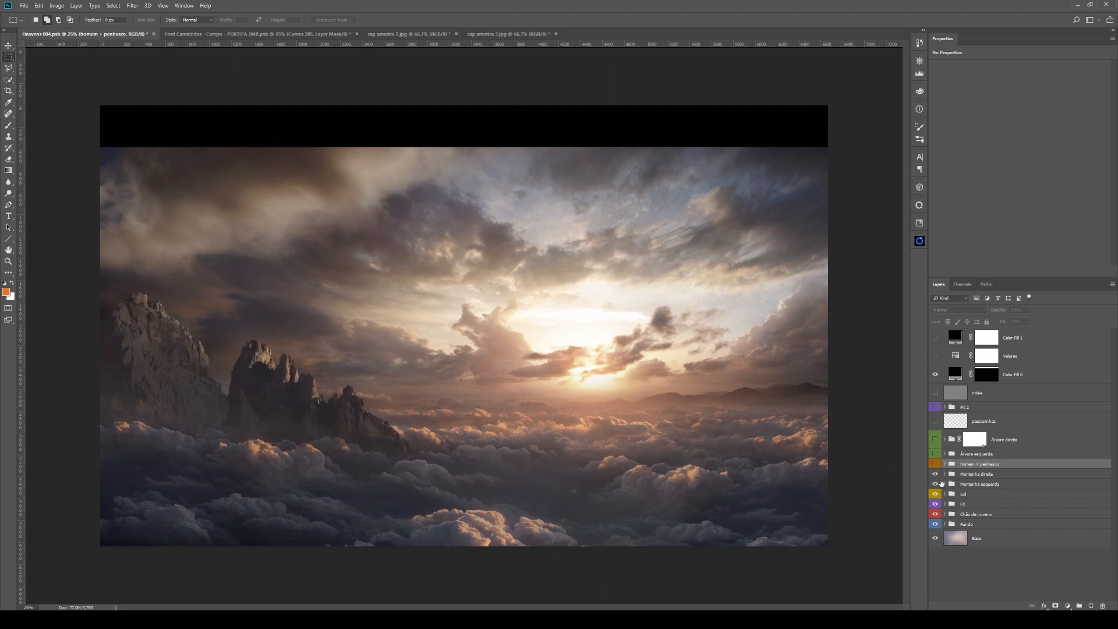
click(936, 474)
click(935, 463)
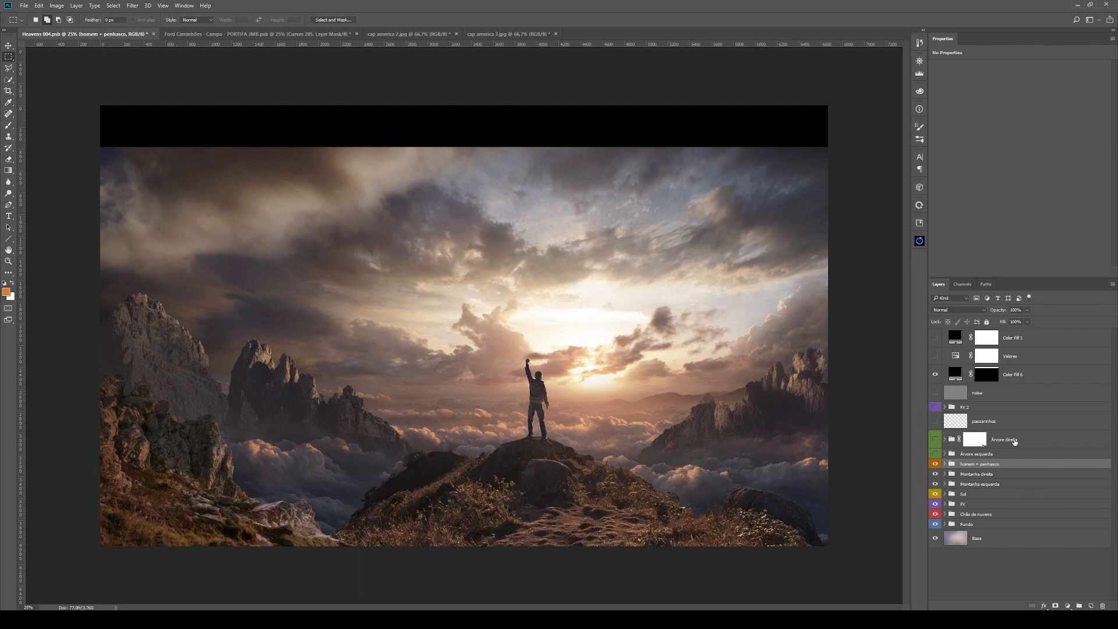
Examine the homem + penhasco group by hiding its three subgroups and restoring them one by one from the central rock up, then collapse it.
click(944, 464)
scroll(1003, 467, down, 1)
click(956, 447)
drag(936, 475, 935, 494)
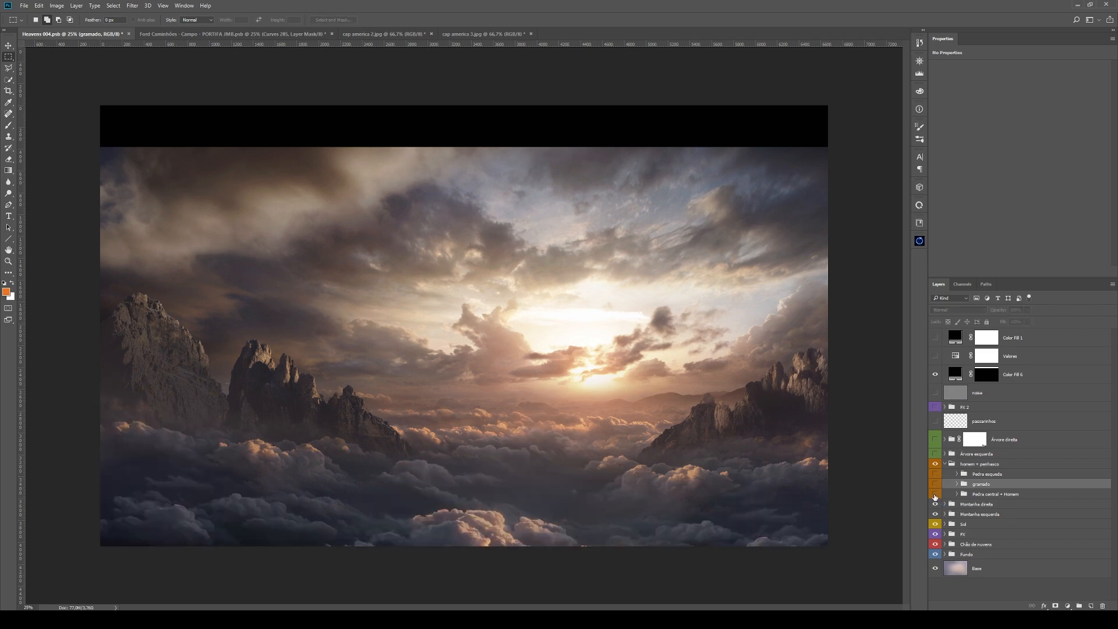
click(935, 494)
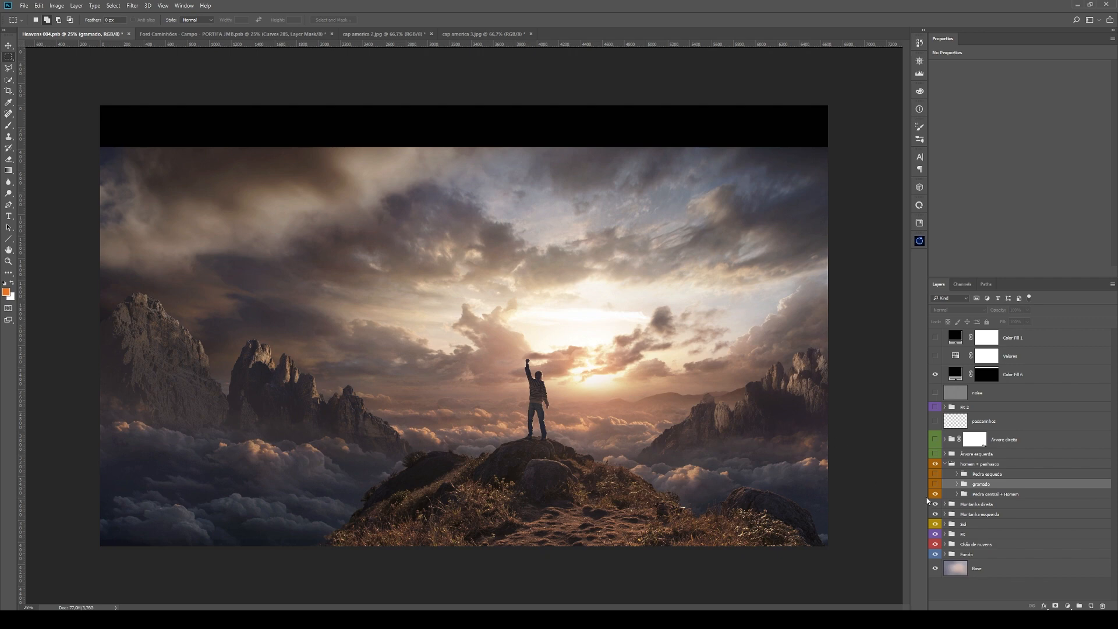
click(935, 483)
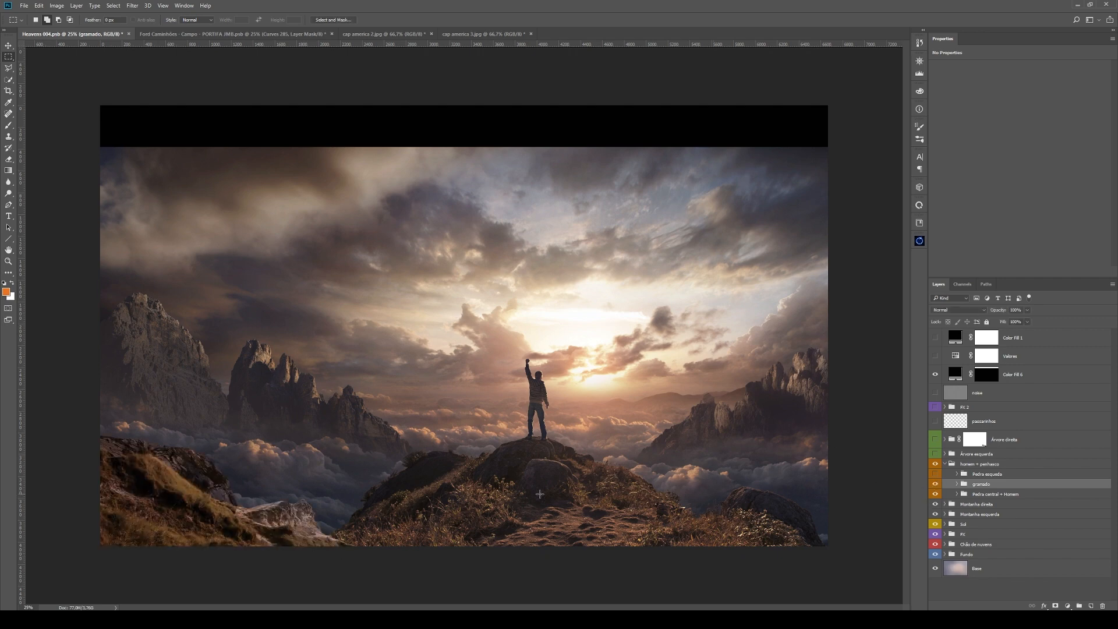
click(935, 474)
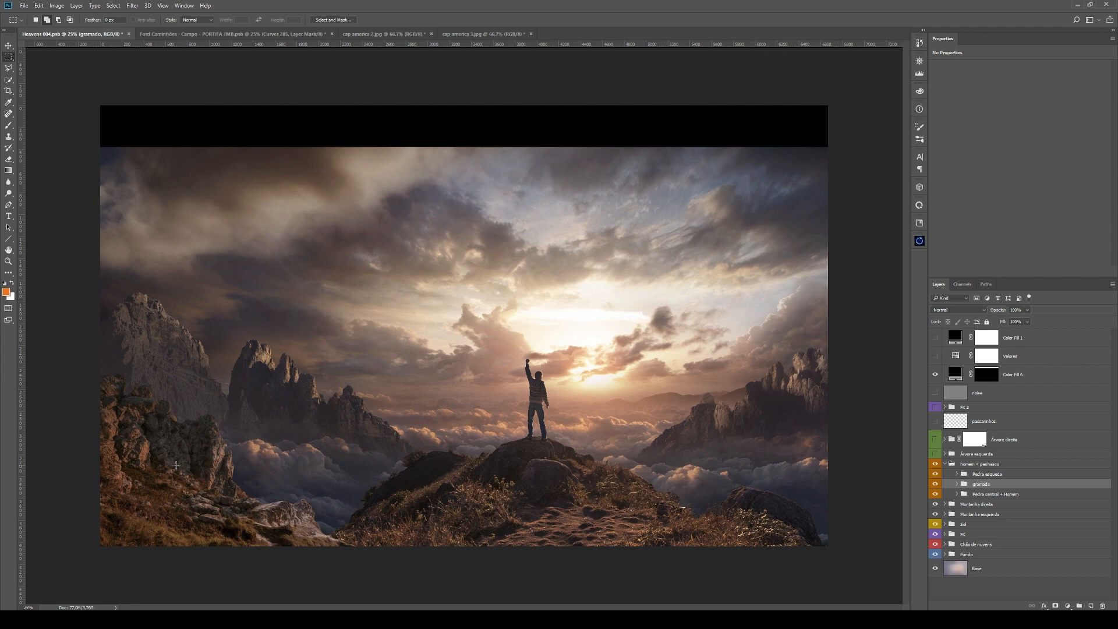
click(944, 464)
Show the Árvore esquerda and Árvore direita groups, the passarinhos layer and the upper FX group.
click(935, 454)
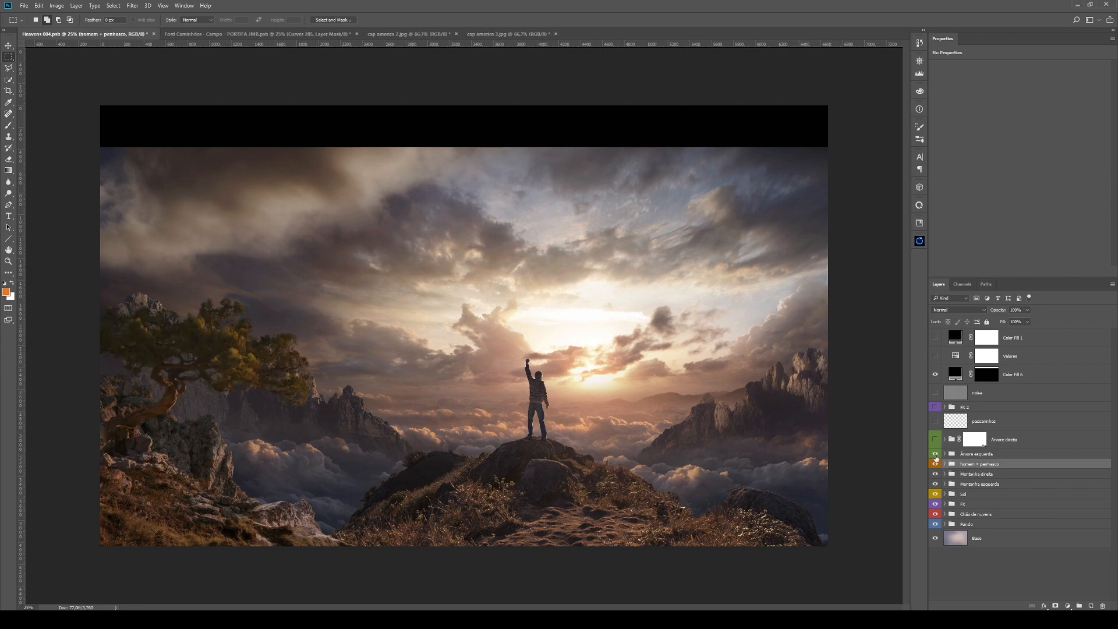
click(935, 439)
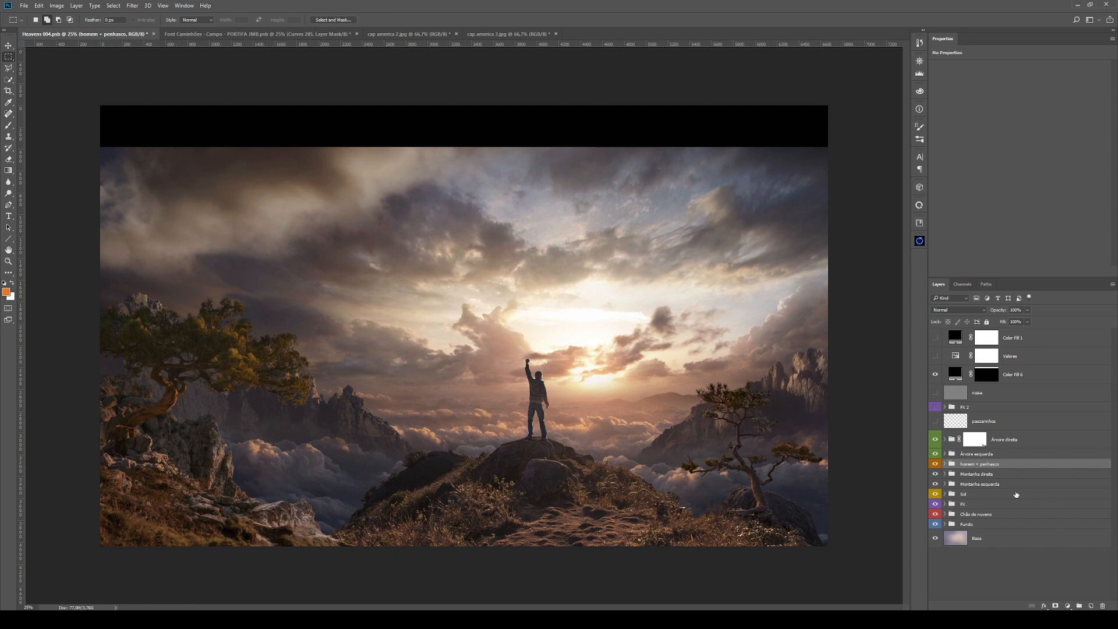
click(936, 427)
click(935, 407)
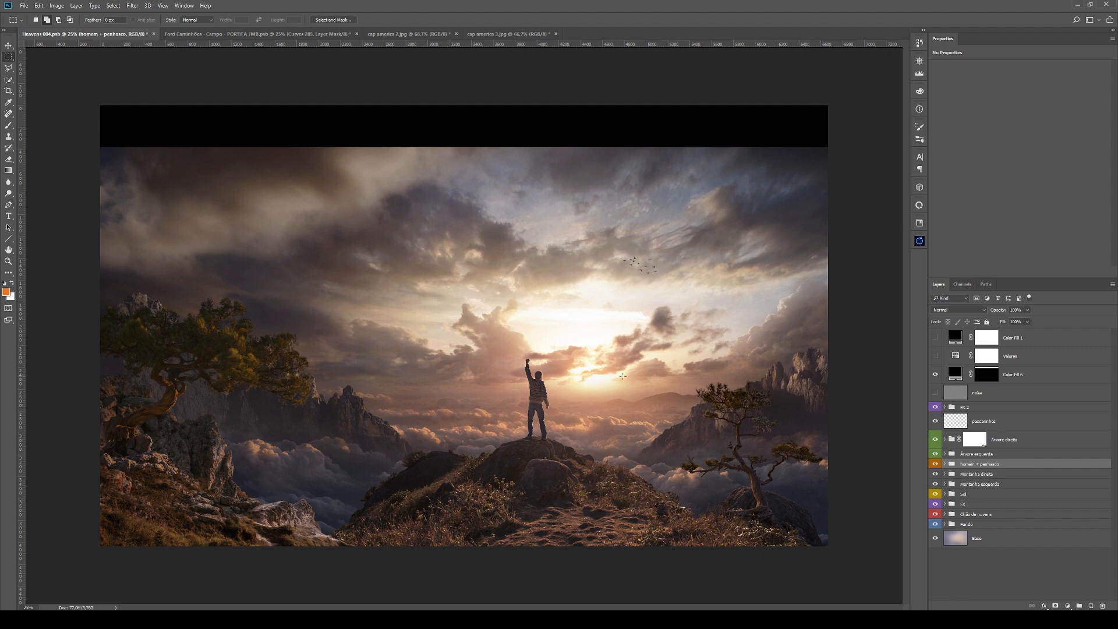
Mark the area around the man and the whole picture below the black bar with temporary rectangular selections, clearing each one.
drag(473, 292, 674, 458)
key(ctrl+d)
drag(101, 149, 857, 561)
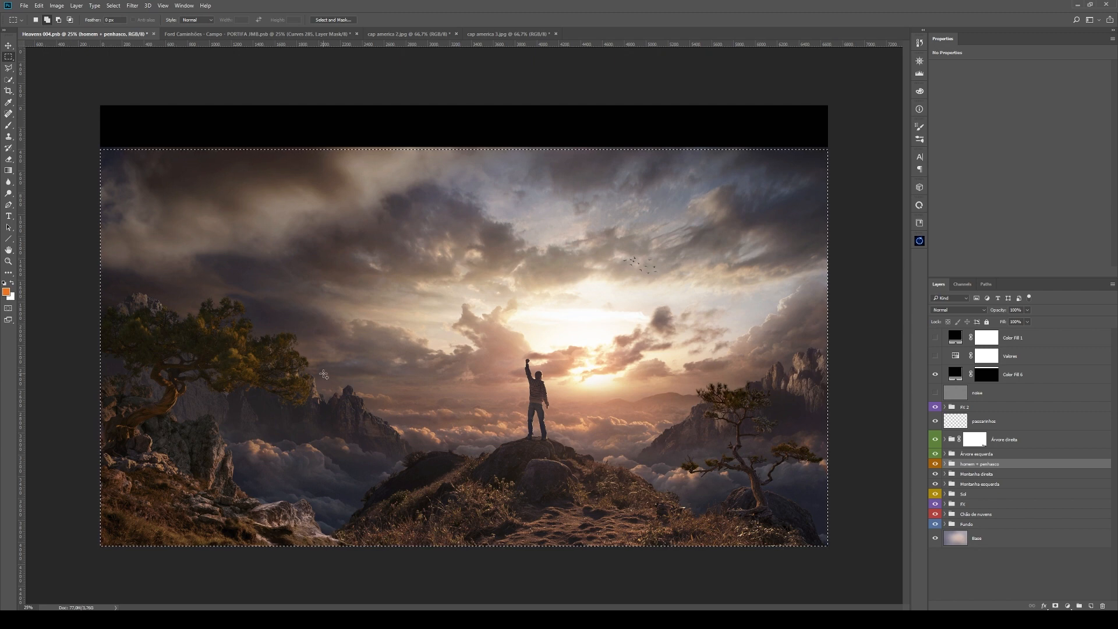
key(ctrl+d)
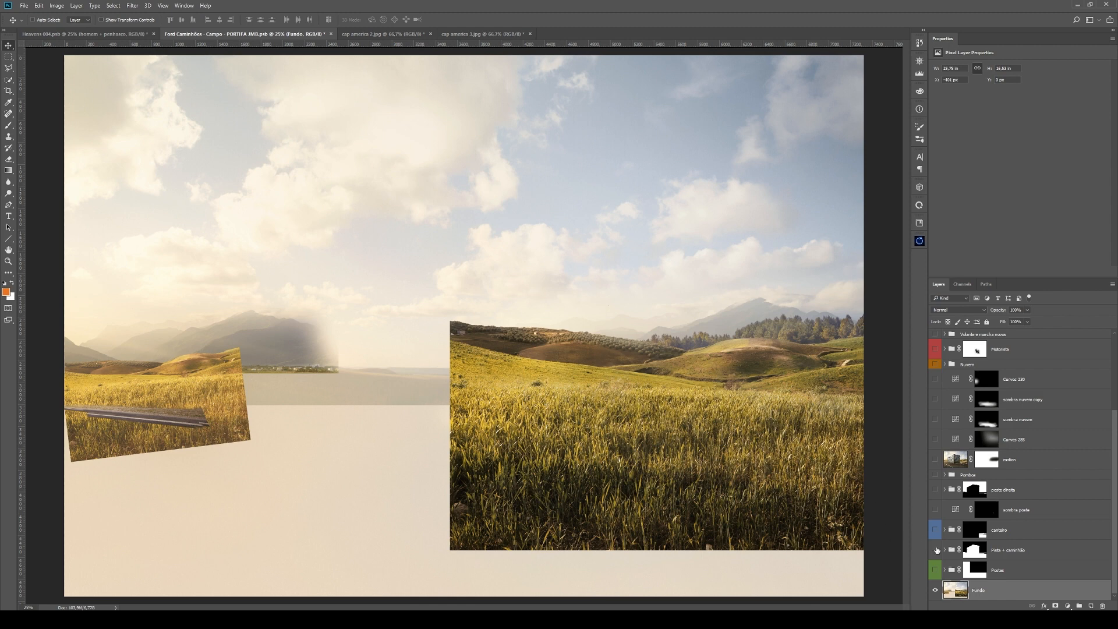
In the Ford Caminhões - Campo document, toggle the Pista + caminhão group over the Fundo layer and leave it shown.
click(935, 549)
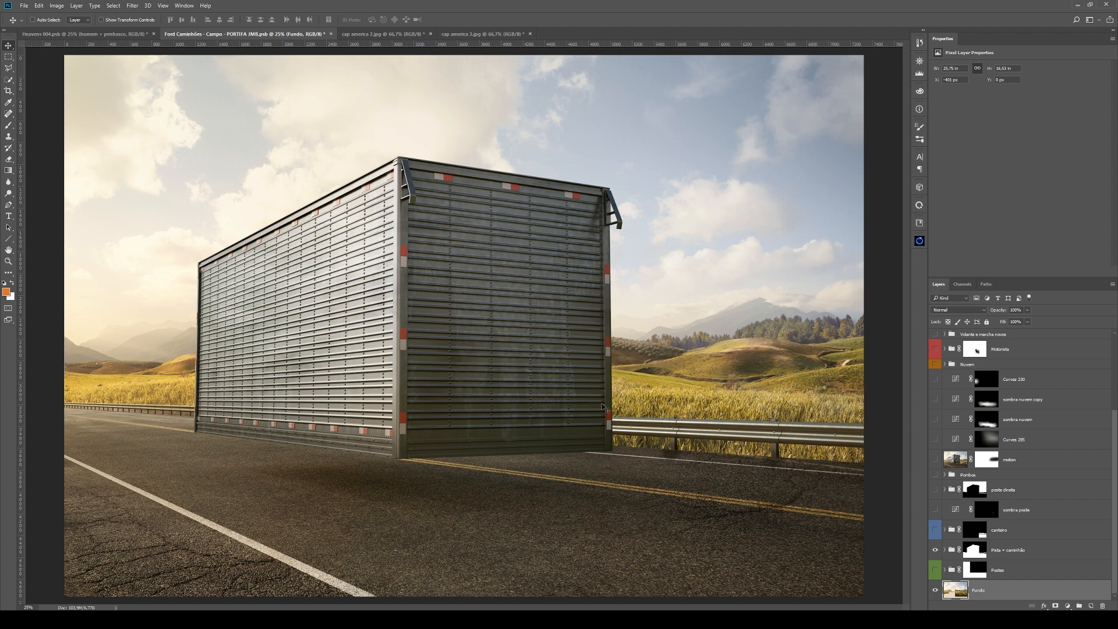
click(935, 550)
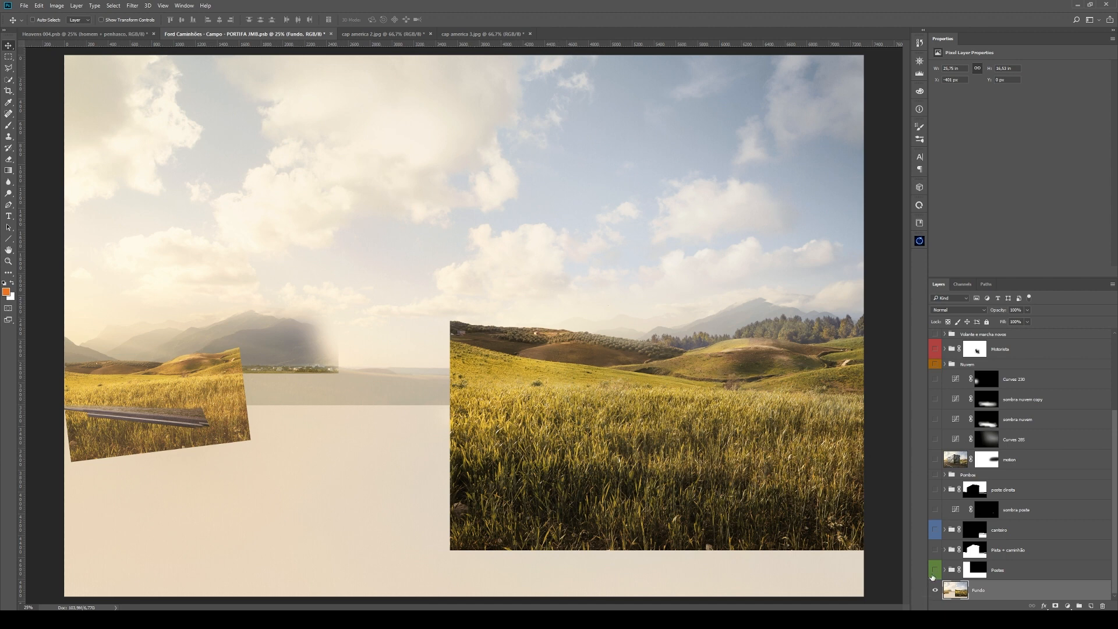
click(935, 550)
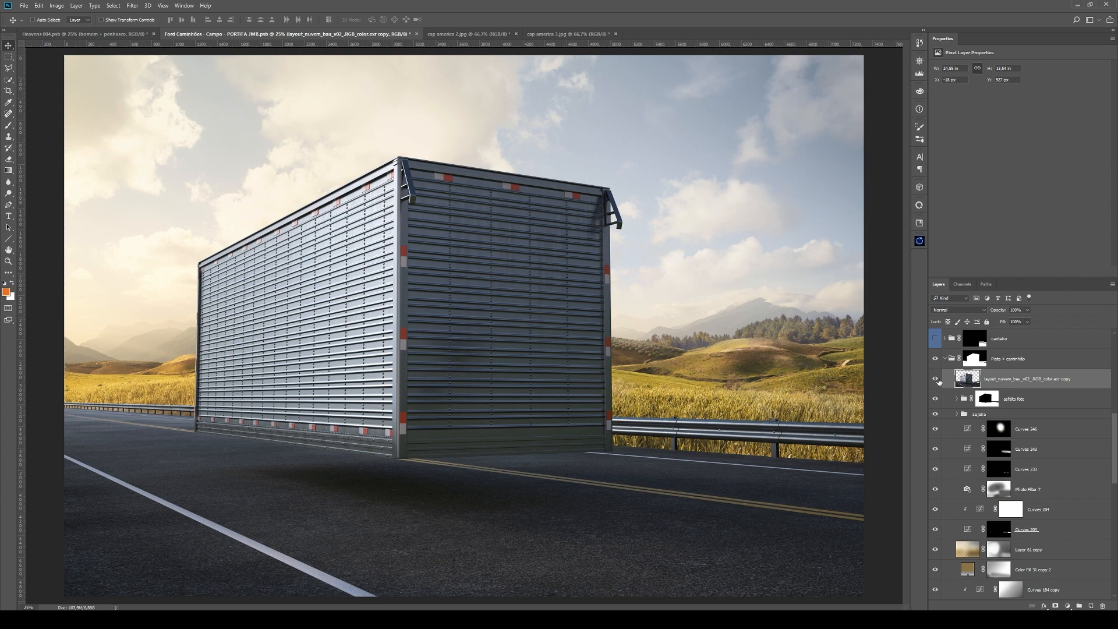
Compare the truck and road with and without the render layer topping the Pista + caminhão group, leave that layer hidden and collapse the group.
click(935, 379)
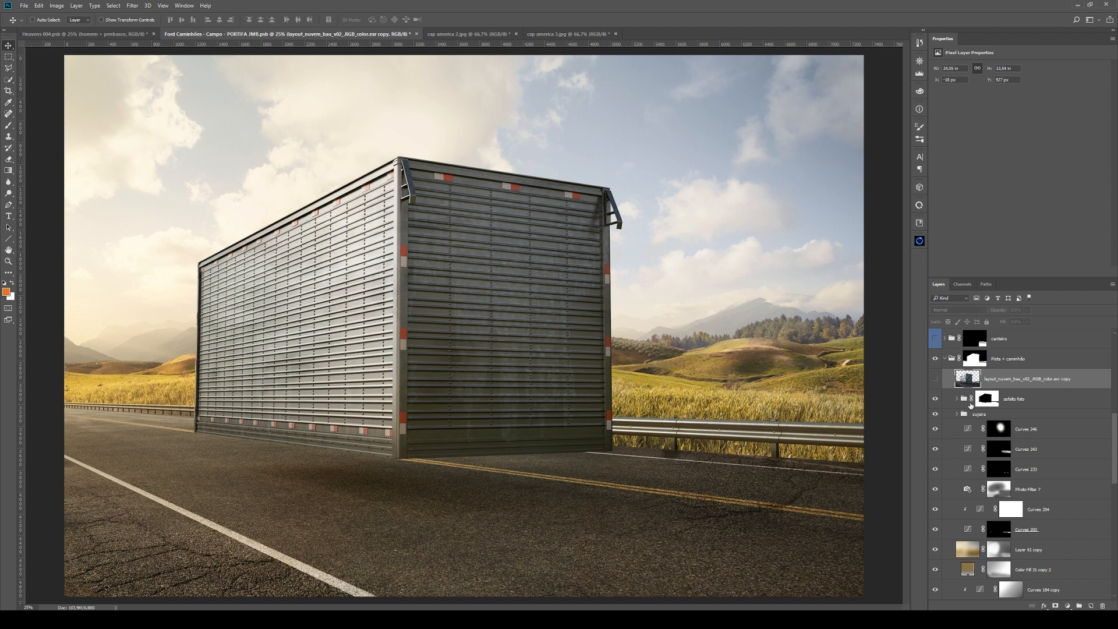
click(935, 380)
click(947, 360)
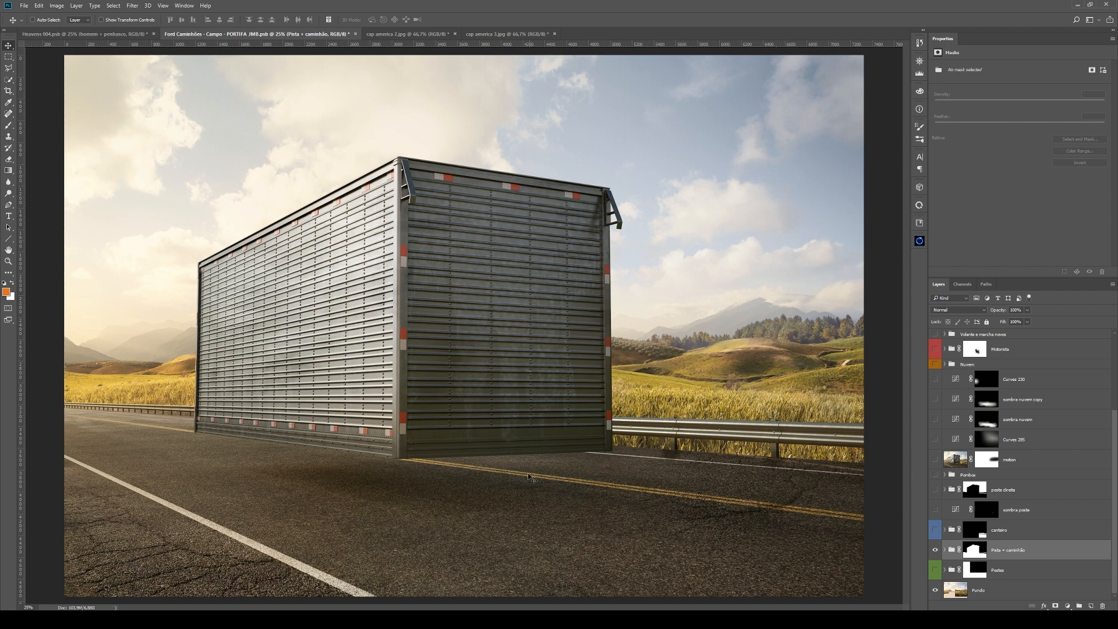
Show the Postes and canteiro groups, the sombra poste adjustment and the poste direita group.
click(932, 572)
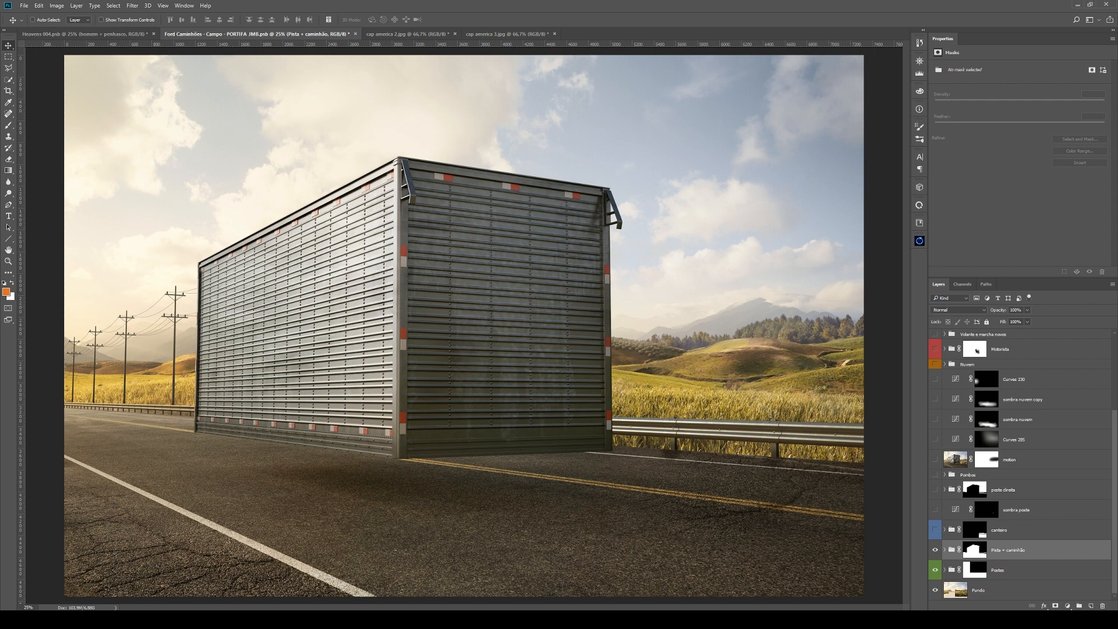
click(935, 531)
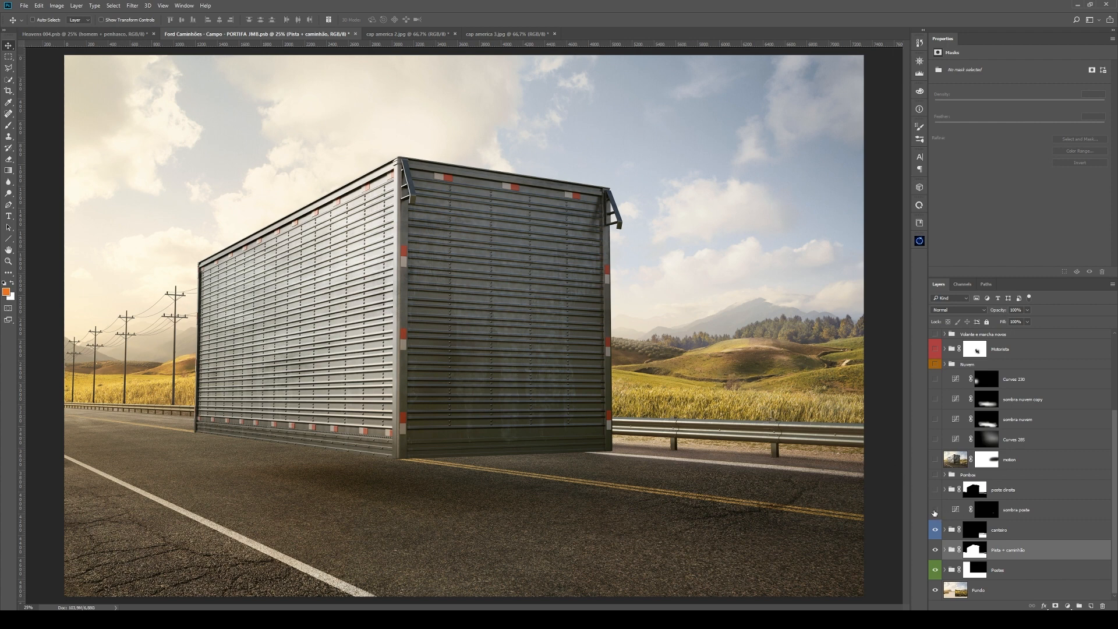
click(935, 511)
click(935, 490)
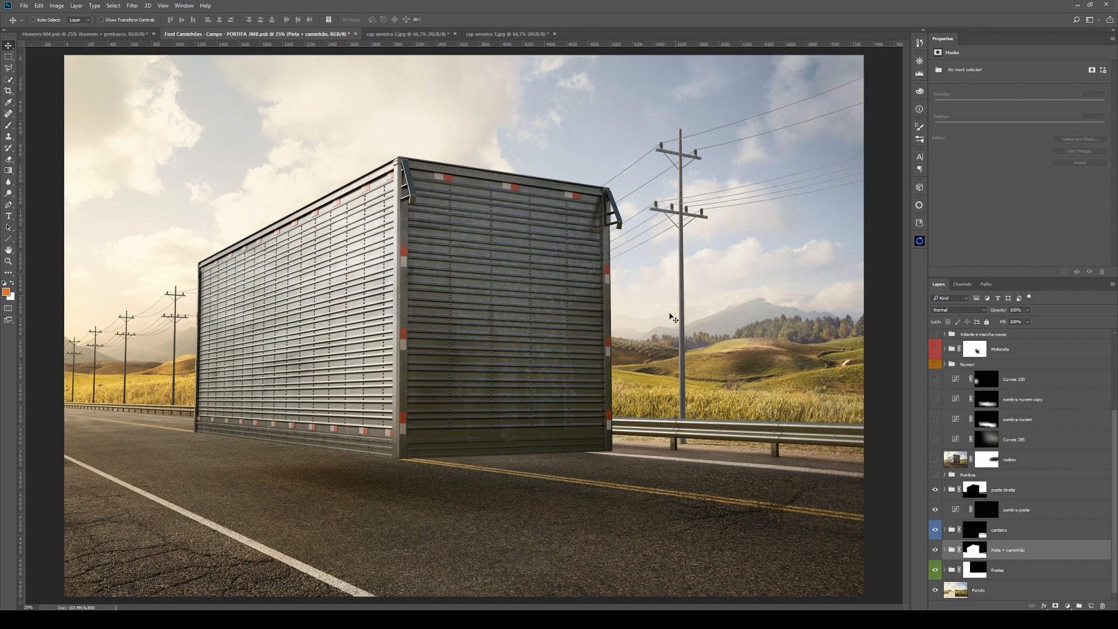
Show the Pombos group, the motion layer and the four curves and cloud-shadow adjustment layers above it.
click(935, 475)
click(935, 460)
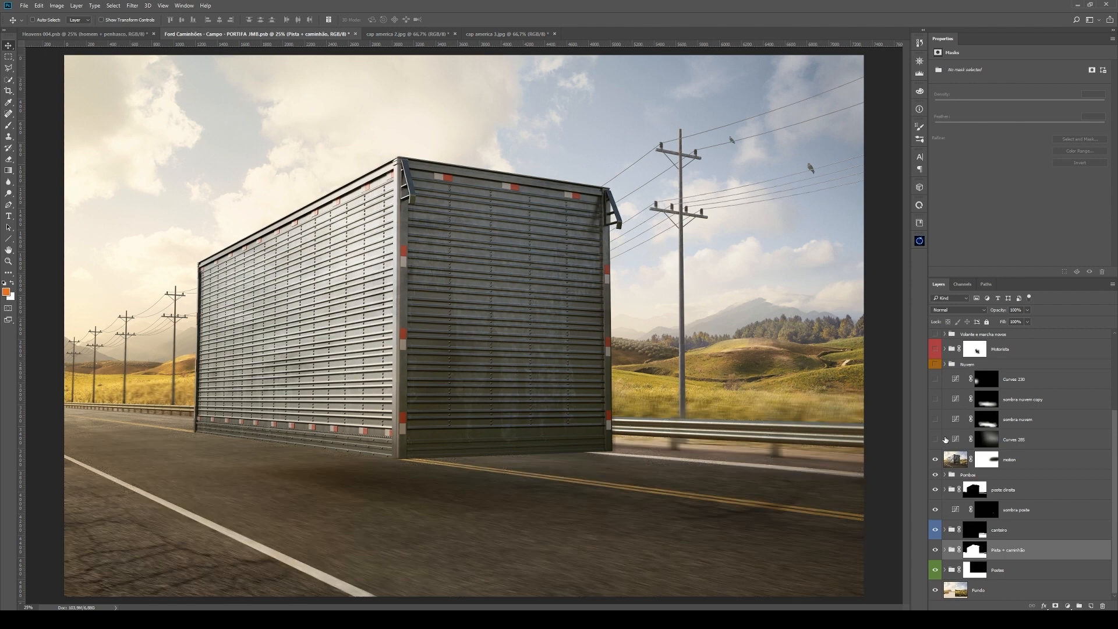
drag(935, 396, 935, 379)
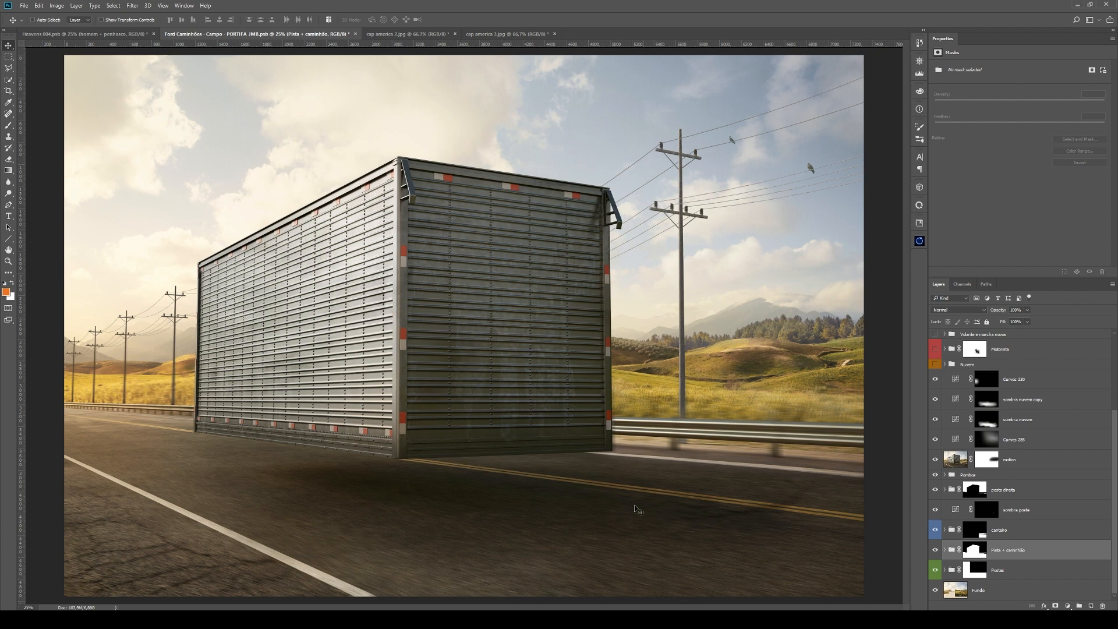
Show the Nuvem group, select it, and show the Motorista group above it.
scroll(978, 449, up, 3)
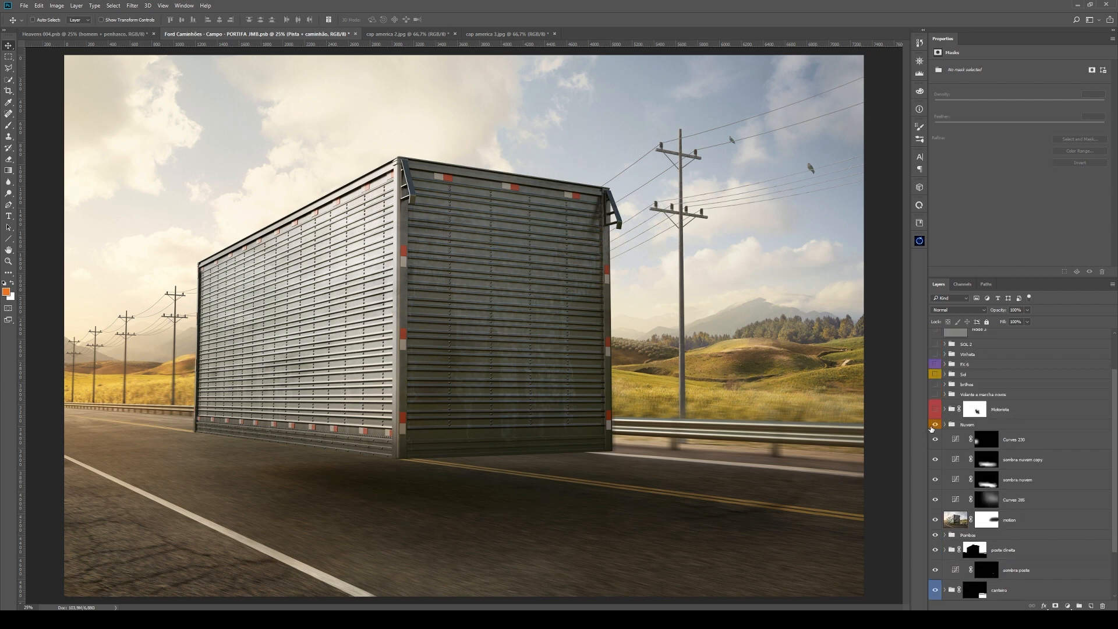
click(934, 424)
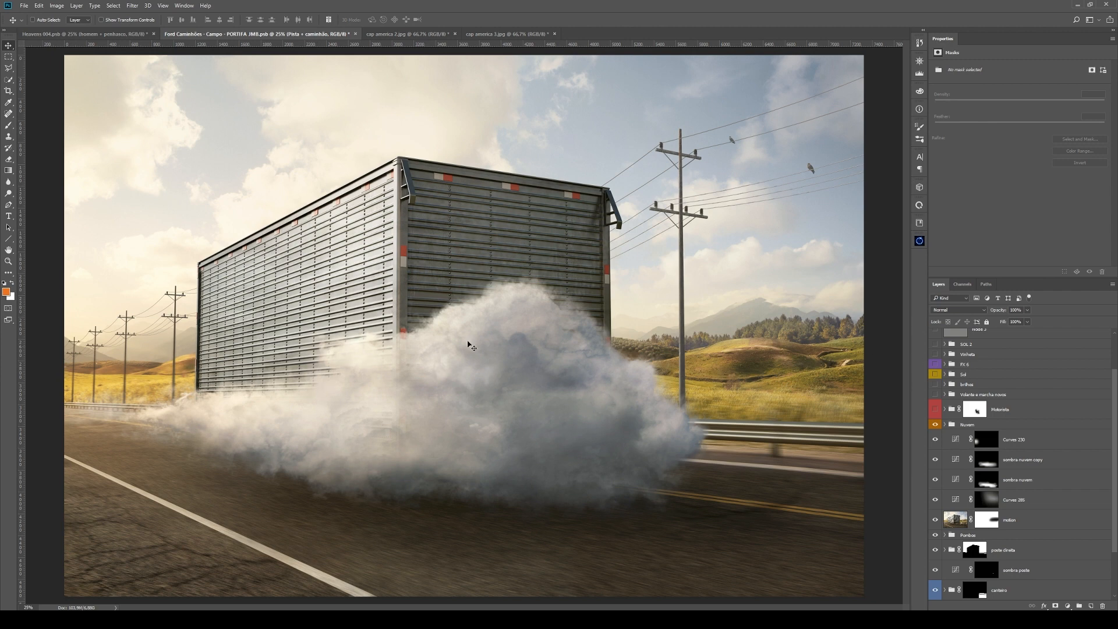
click(984, 424)
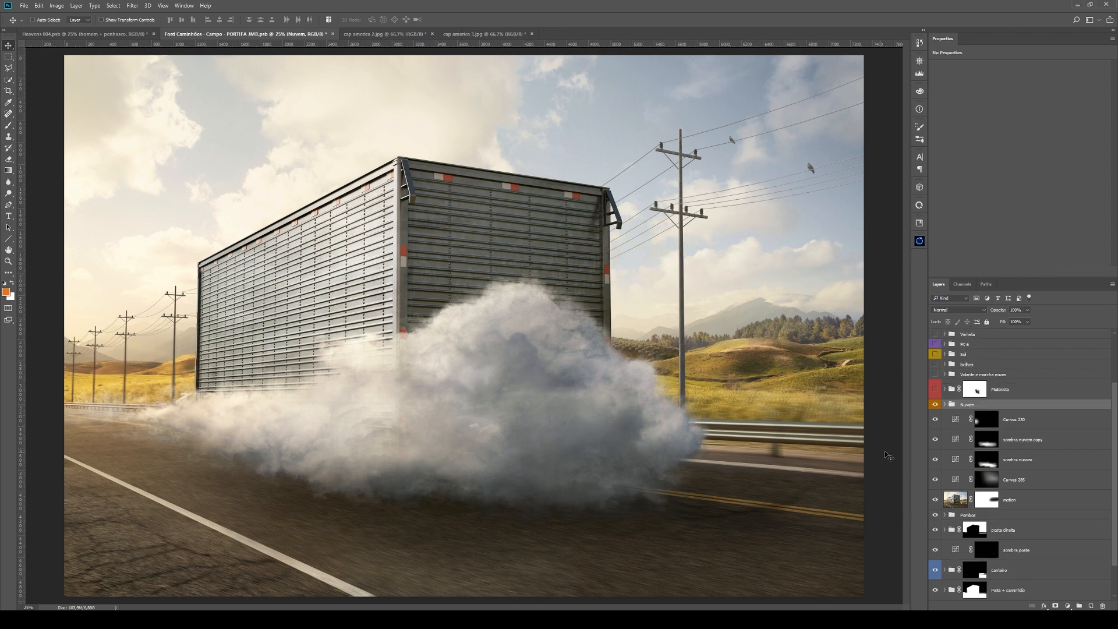
click(935, 389)
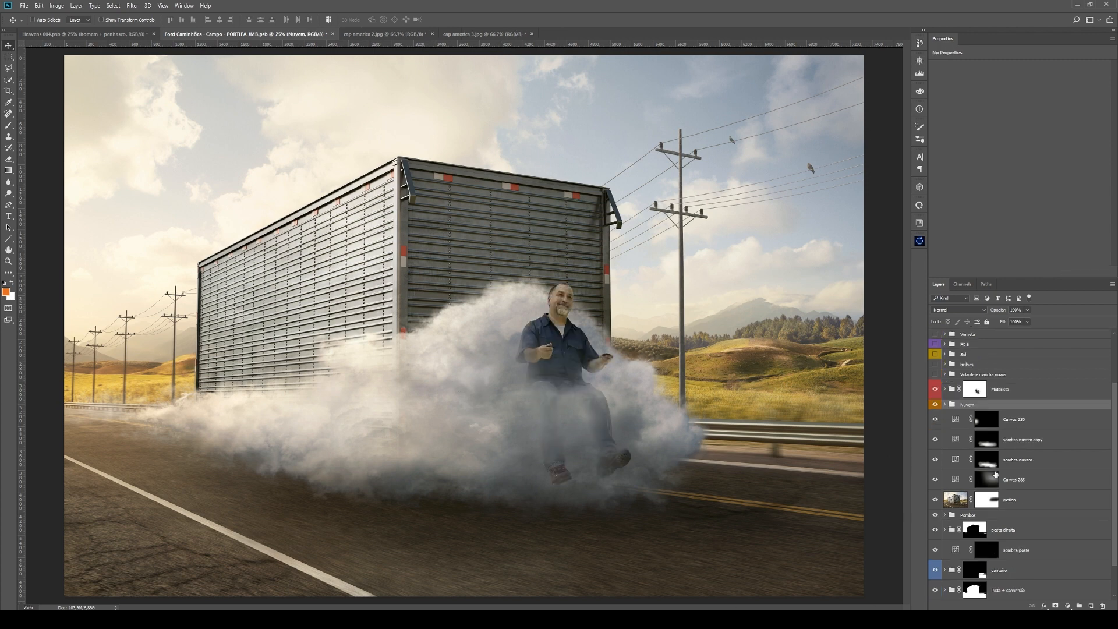
Expand the Motorista group, hide its curves, merged driver and cabelo braço layers, and show the inner Motorista group.
click(944, 389)
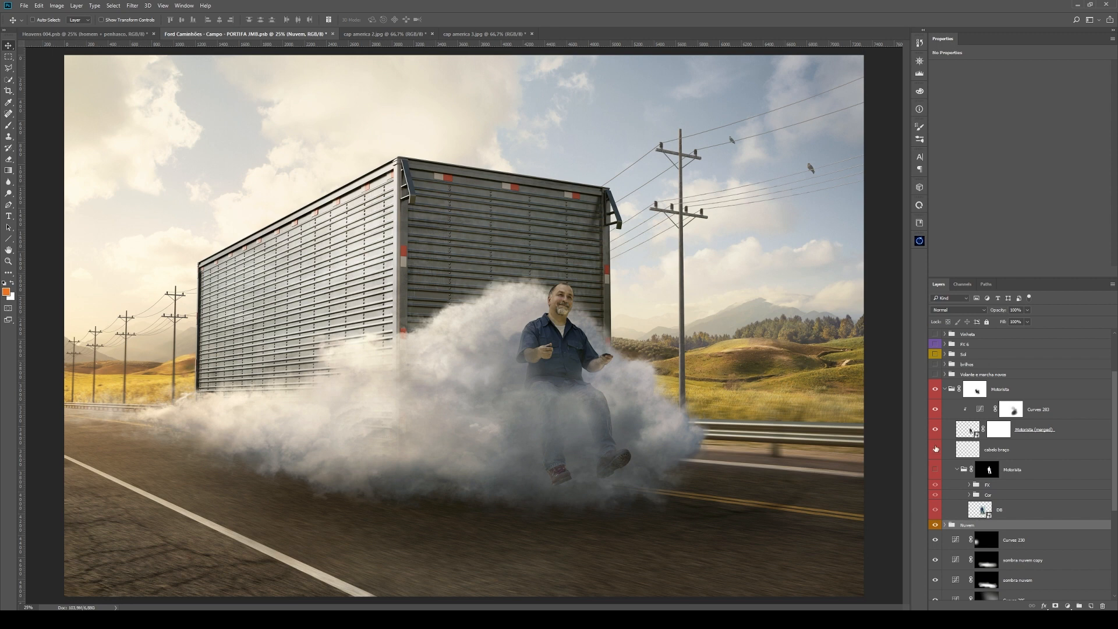
drag(935, 409, 935, 449)
click(935, 470)
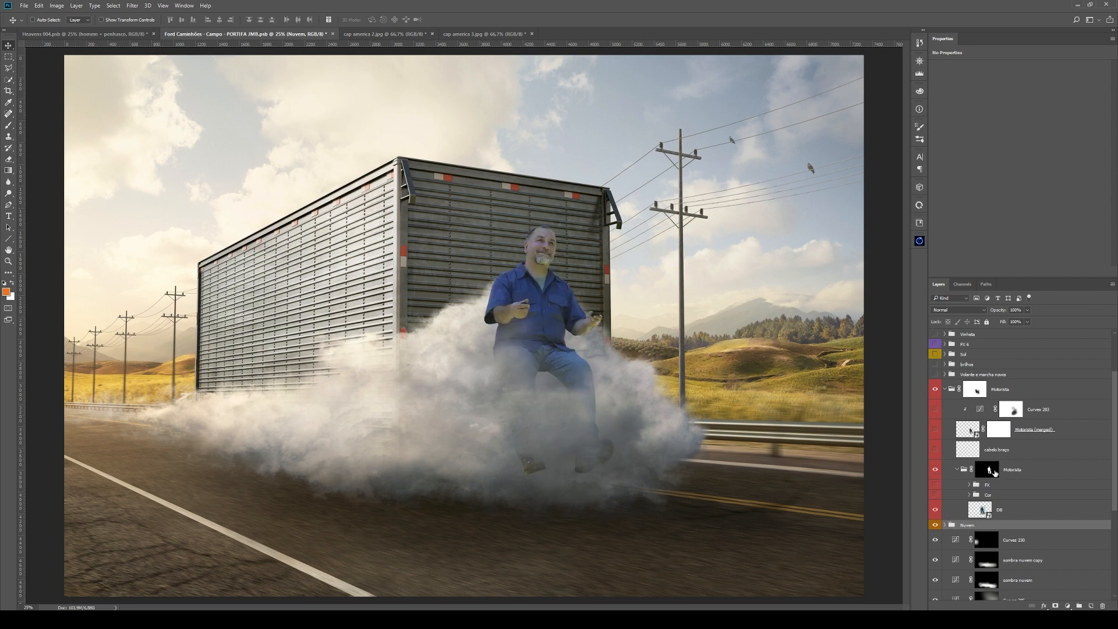
Reveal the driver's uncut source photo by temporarily disabling the inner group's mask, and show its Cor and FX subgroups.
shift+click(986, 469)
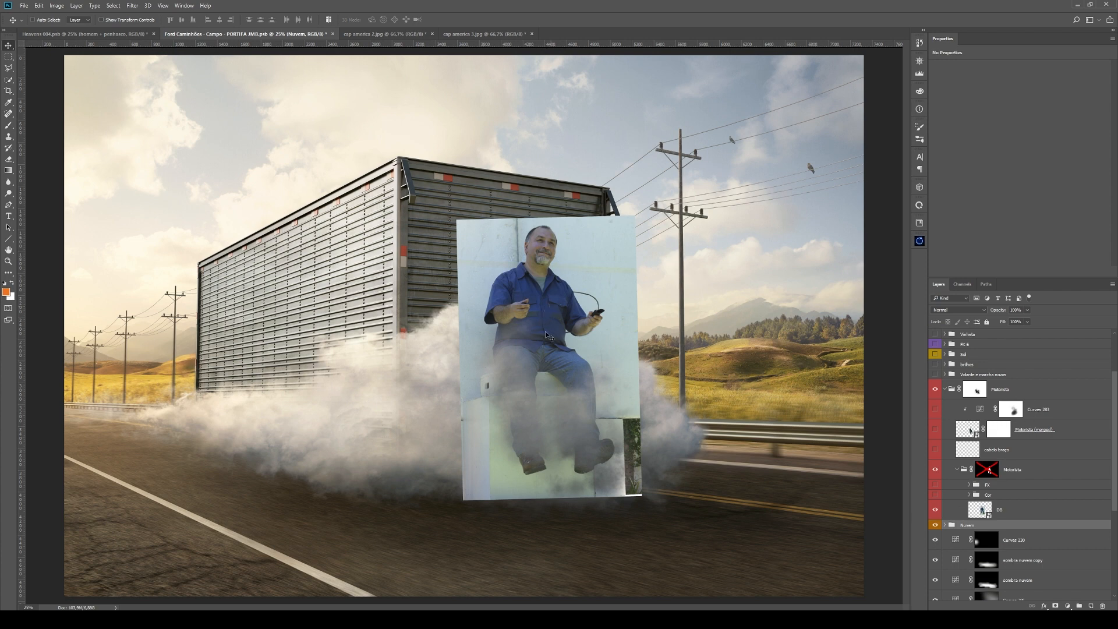
shift+click(988, 469)
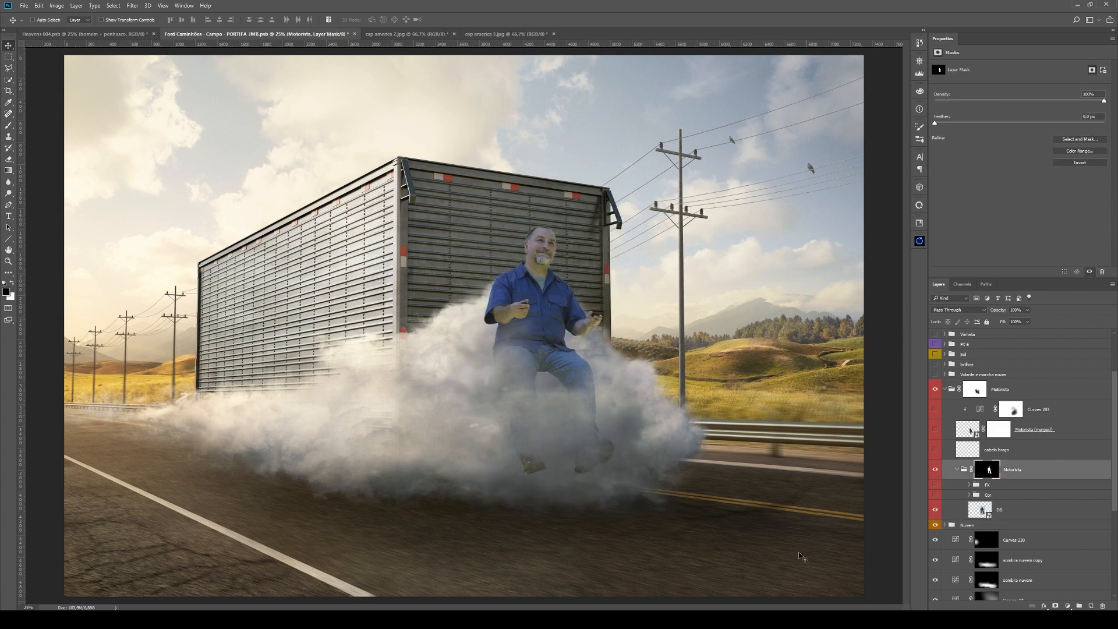
click(935, 494)
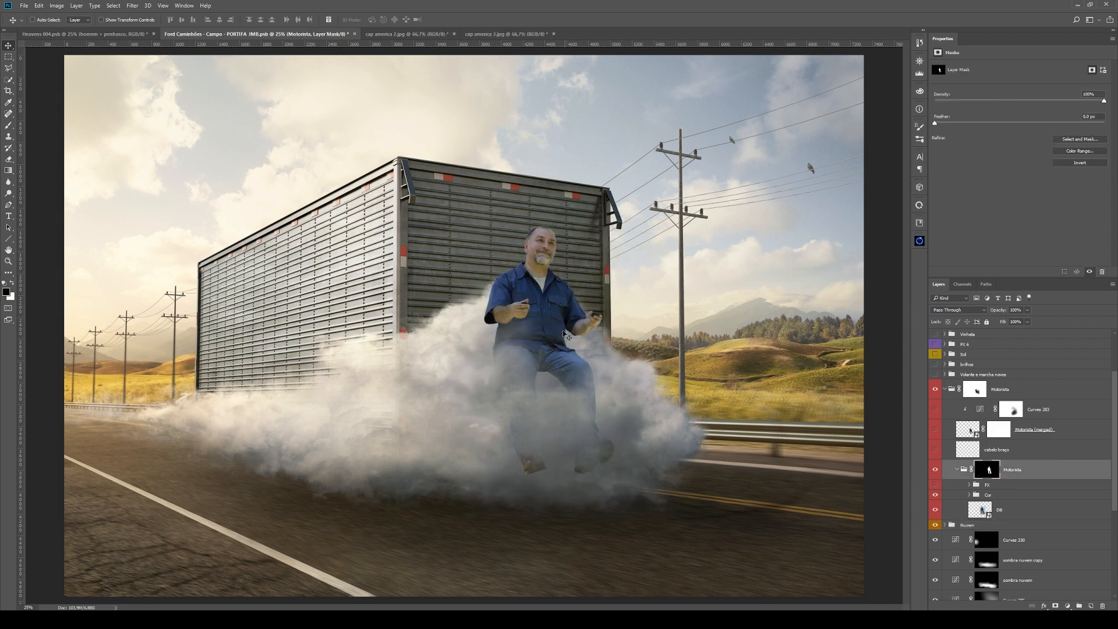
click(935, 484)
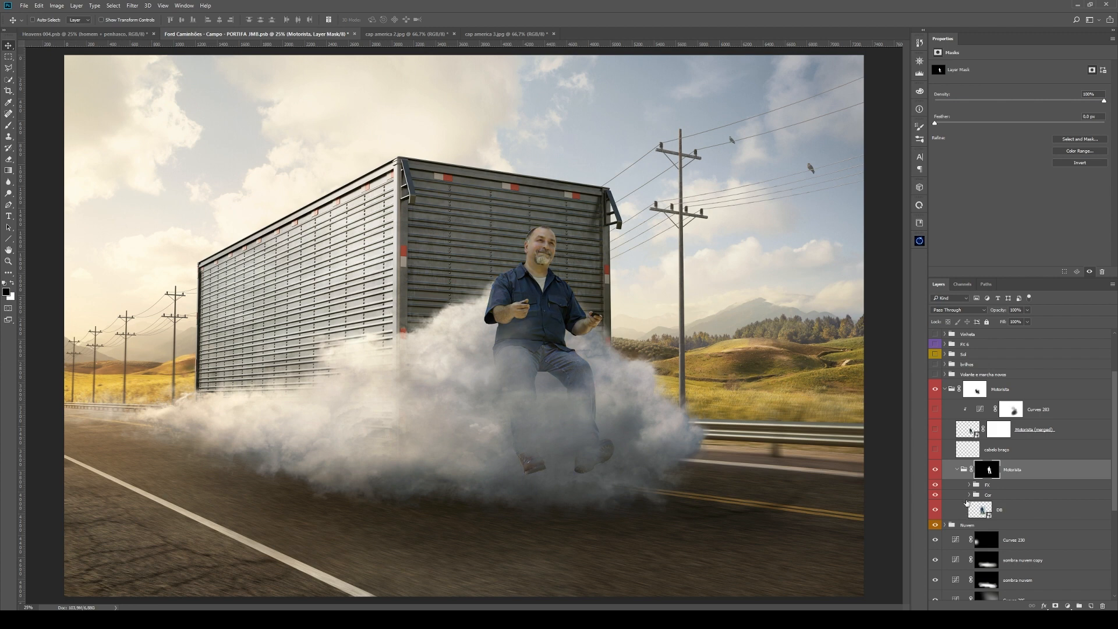
Collapse and hide the inner Motorista group, show the Motorista (merged) and cabelo braço layers again, and collapse the outer group.
click(960, 473)
click(935, 470)
click(936, 429)
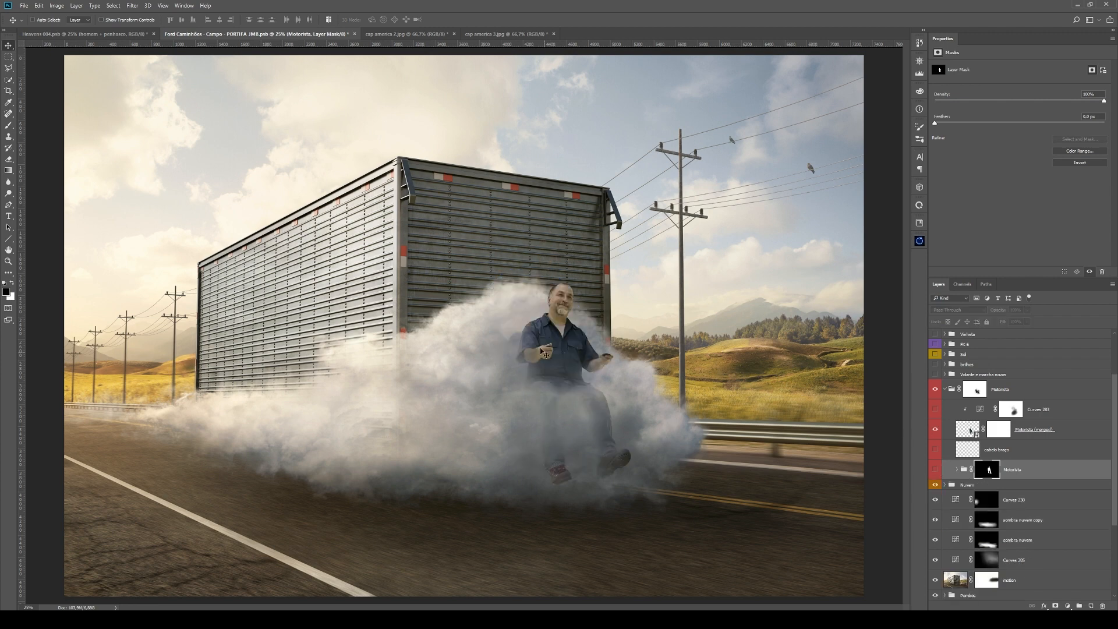
click(935, 450)
click(943, 389)
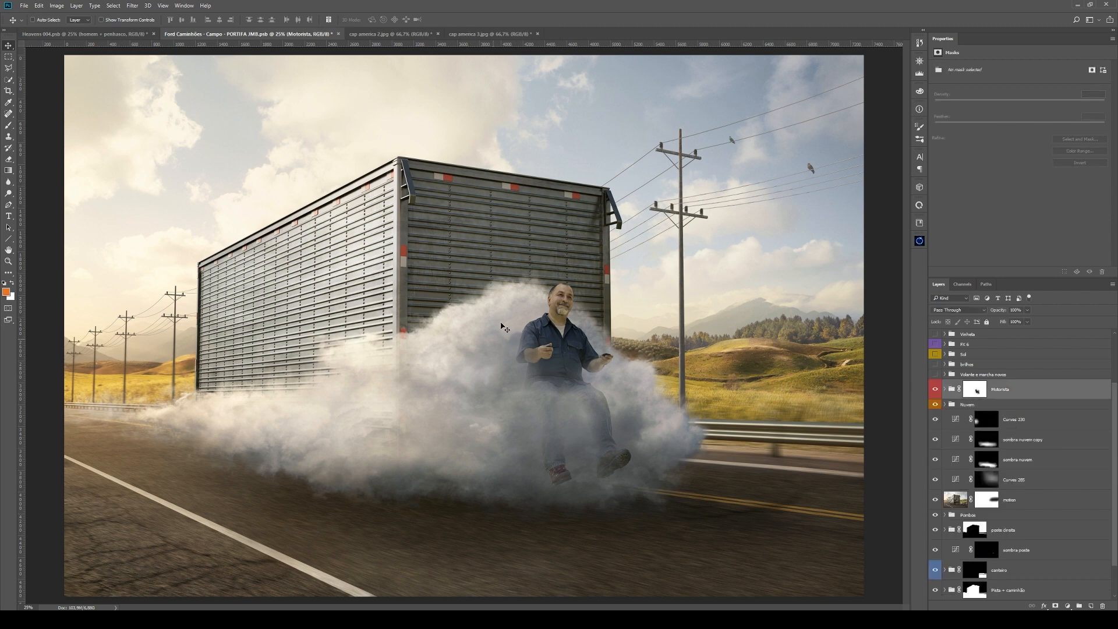
Show the Volante e marcha novos group and the brilhos group above the Motorista group.
scroll(1012, 444, up, 3)
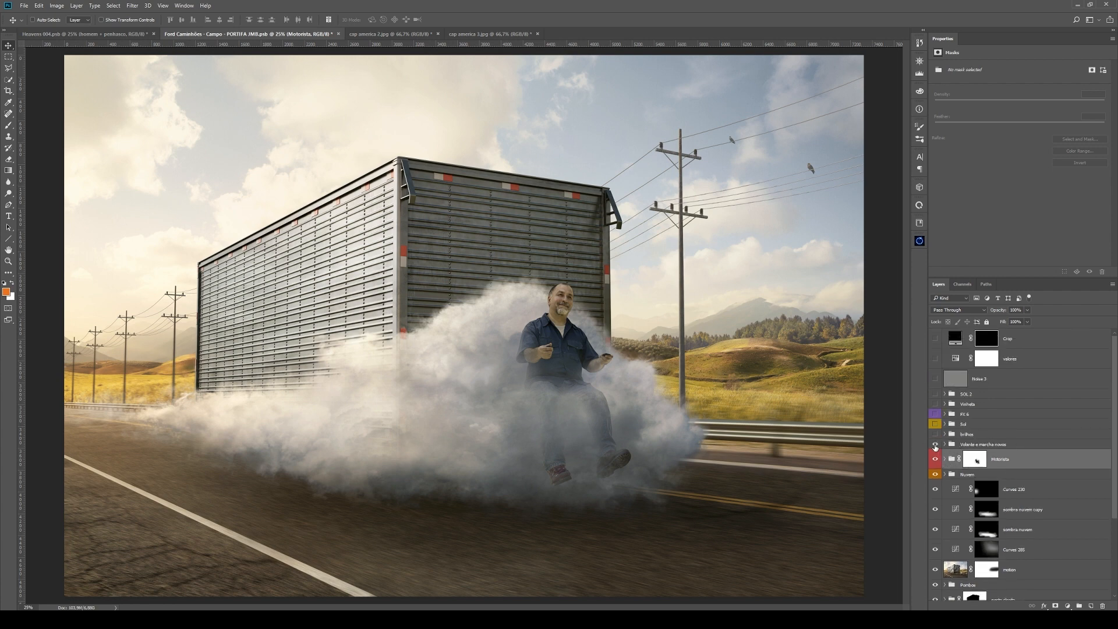
click(935, 444)
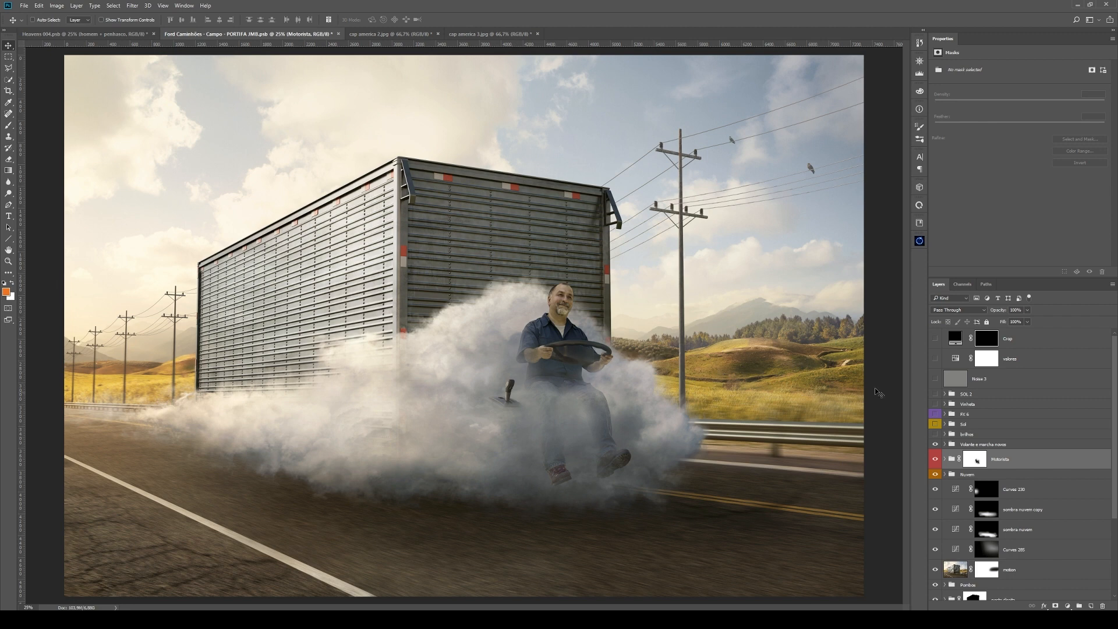
click(935, 434)
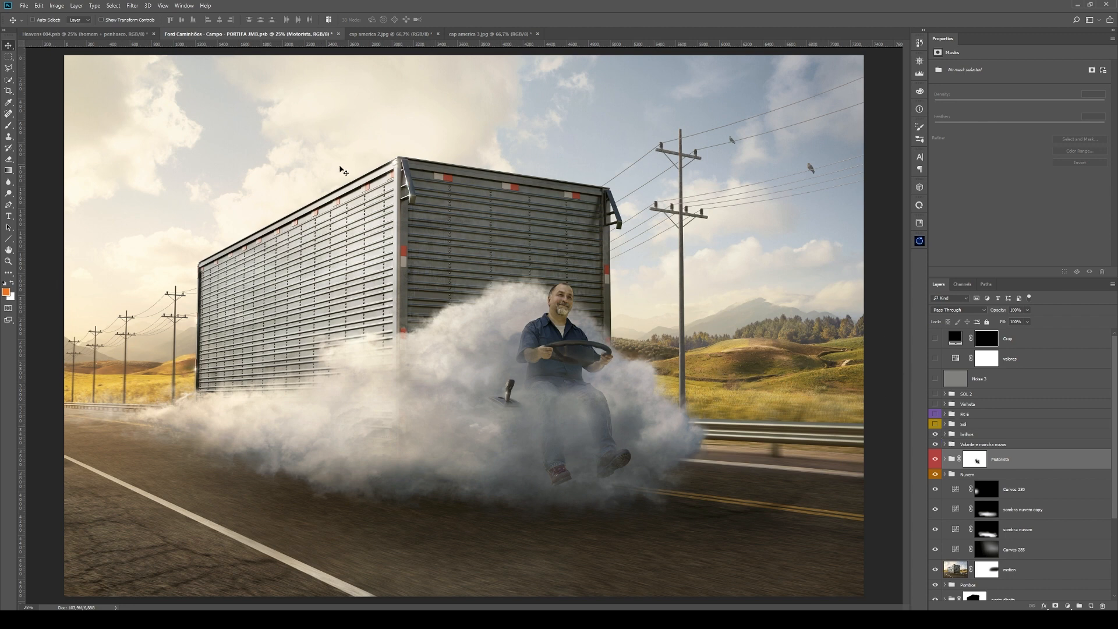
Show the remaining effect groups above brilhos: Sol, the purple FX group, Vinheta and SOL 2.
click(935, 424)
click(935, 414)
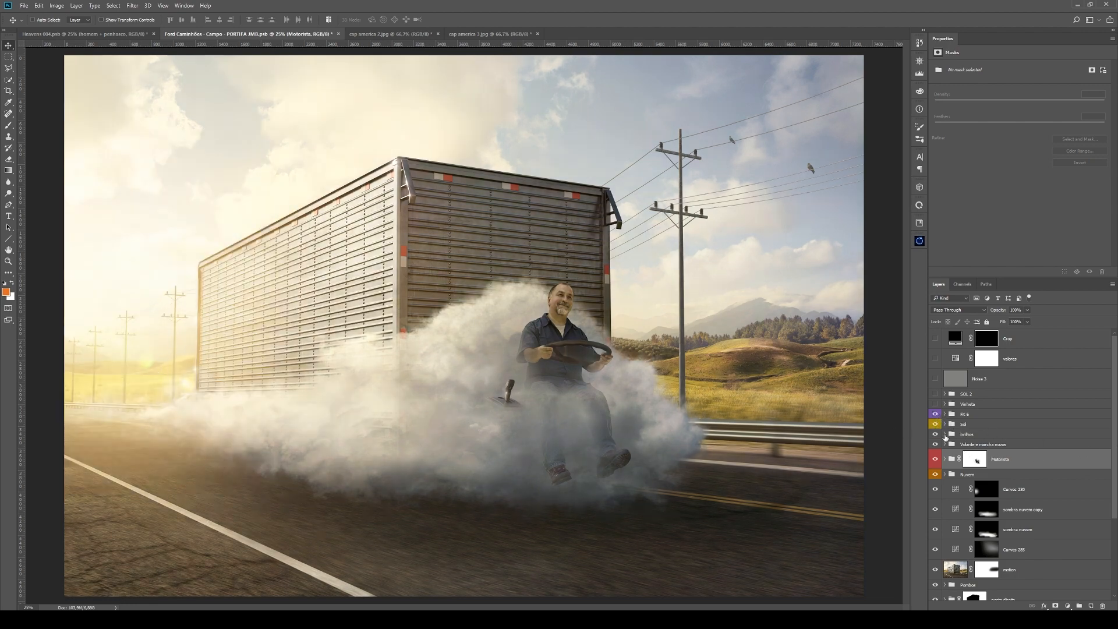
click(935, 404)
click(935, 393)
Zoom out to 16.7% and mark the driver, distant left and sky areas with rectangular selections, then deselect.
key(z)
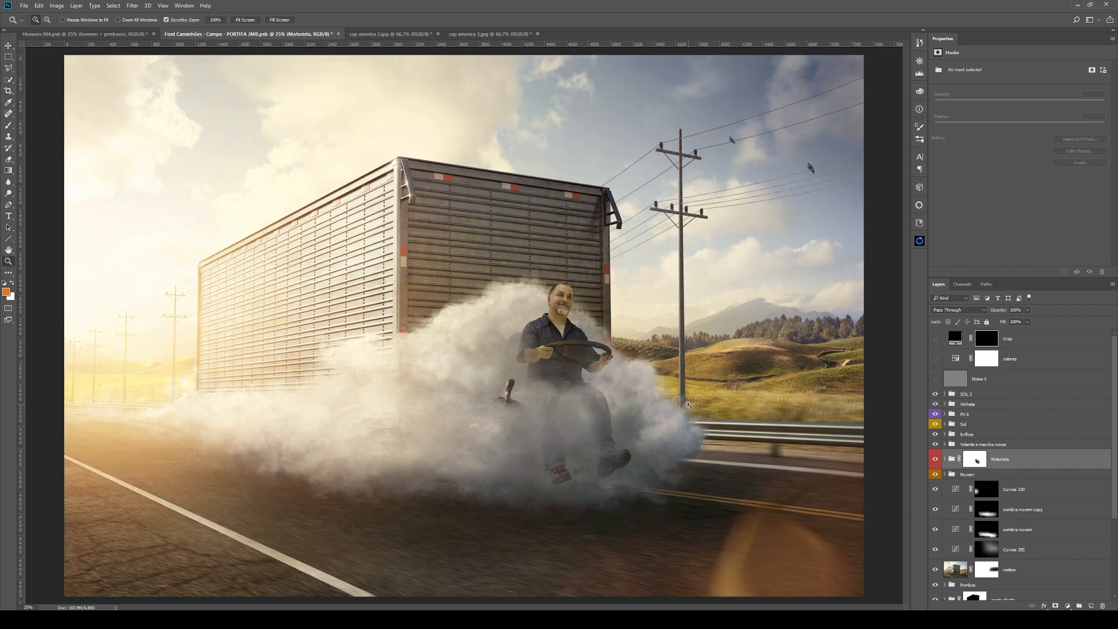
alt+click(689, 404)
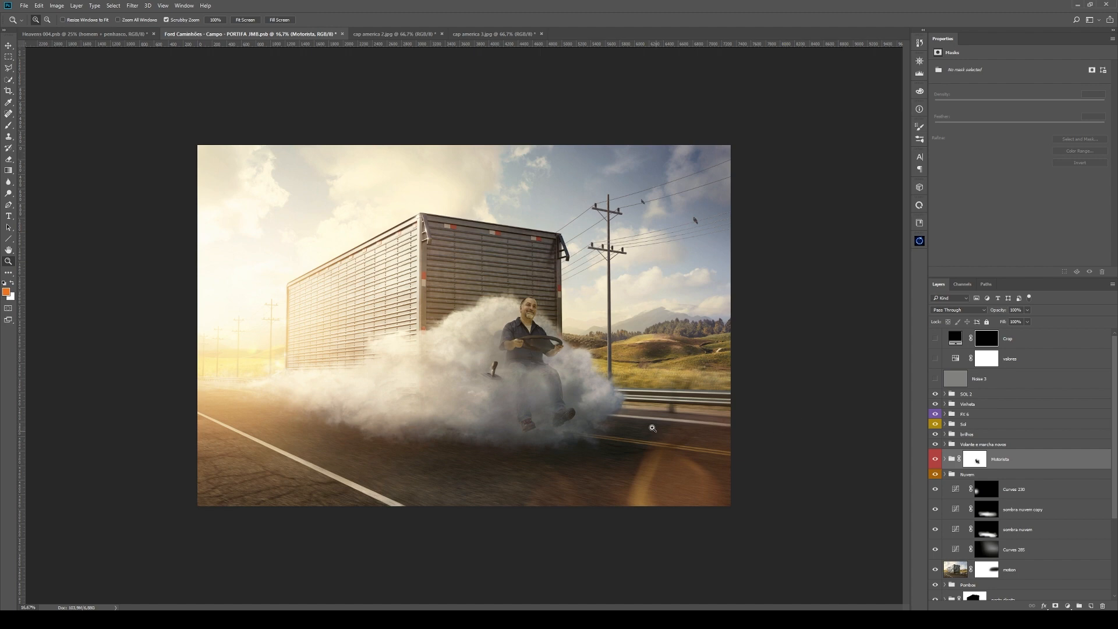
key(m)
drag(563, 301, 763, 392)
drag(195, 311, 287, 376)
drag(195, 143, 780, 253)
key(ctrl+d)
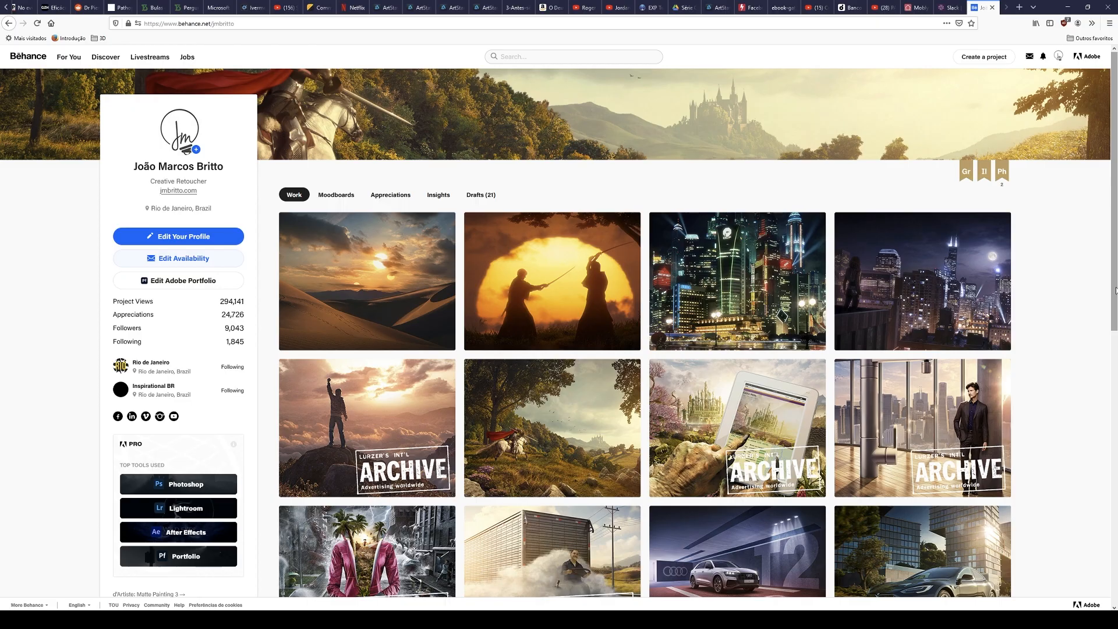
Switch to the Behance portfolio in the browser, open the Deca Landscapes project, and enlarge its lake-view faucet image.
drag(1116, 291, 1116, 399)
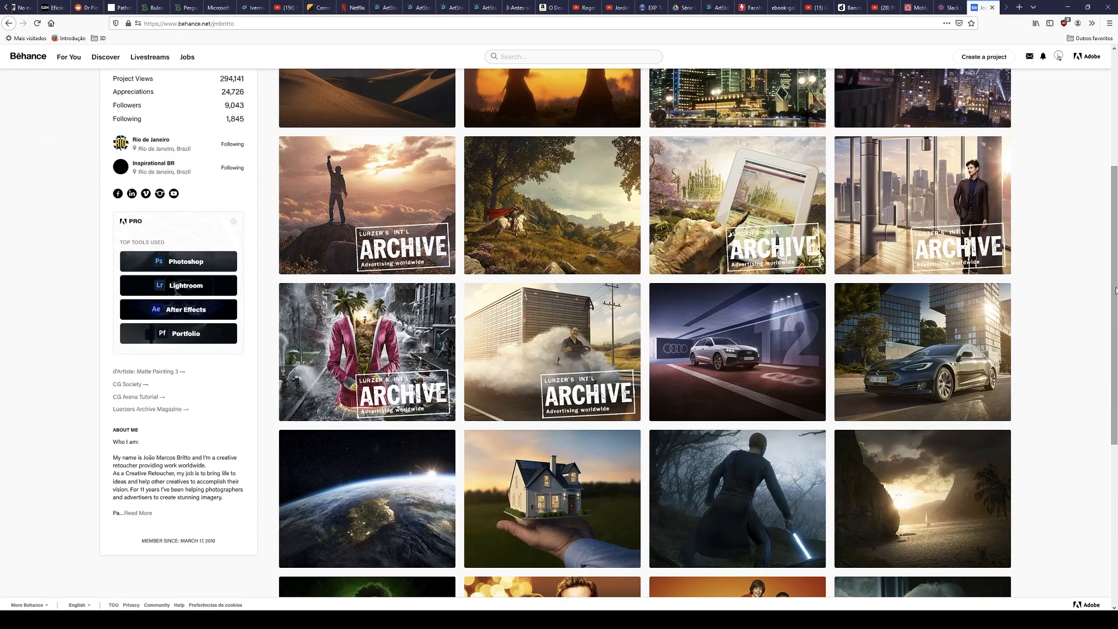
click(931, 215)
scroll(1033, 322, down, 2)
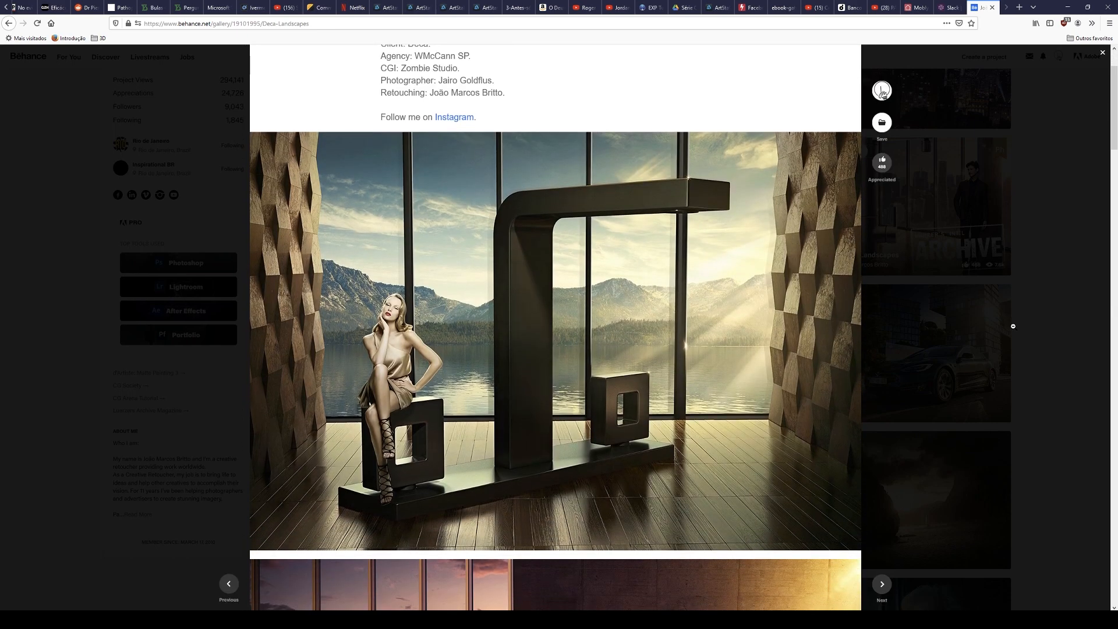
scroll(1013, 326, down, 1)
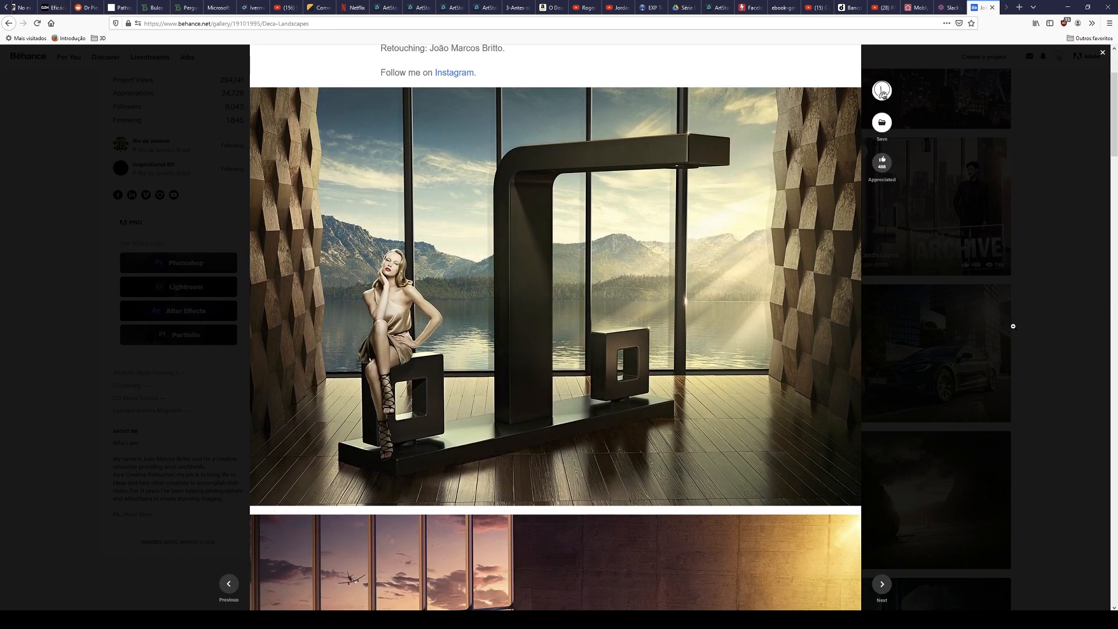
click(760, 239)
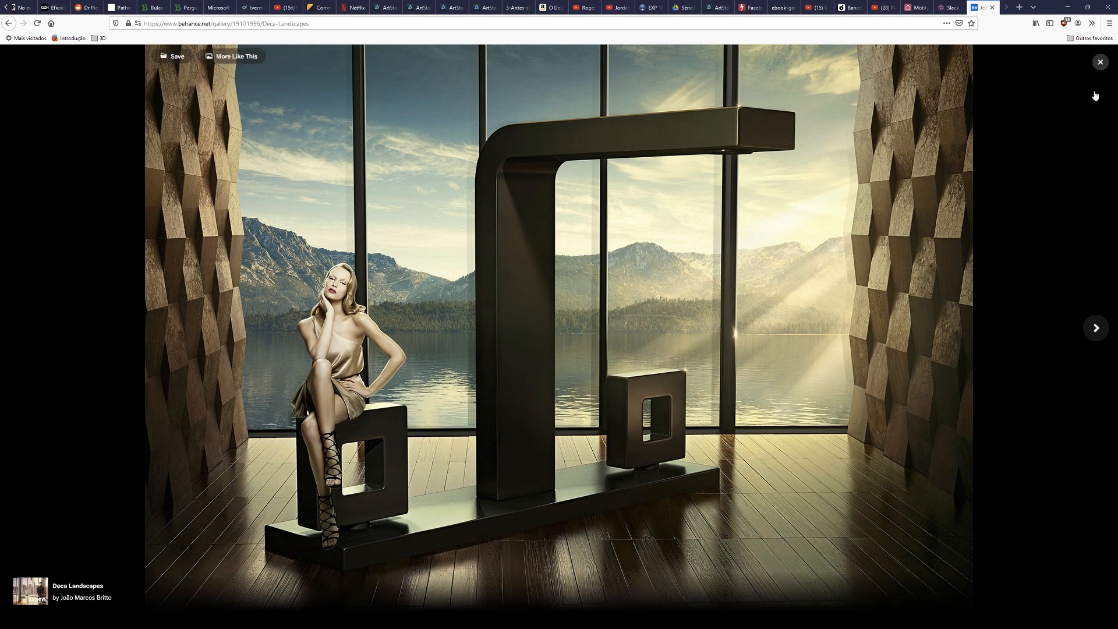
Close the enlarged image and its project, and browse the portfolio gallery to the dark car project.
click(1100, 62)
scroll(1078, 220, up, 2)
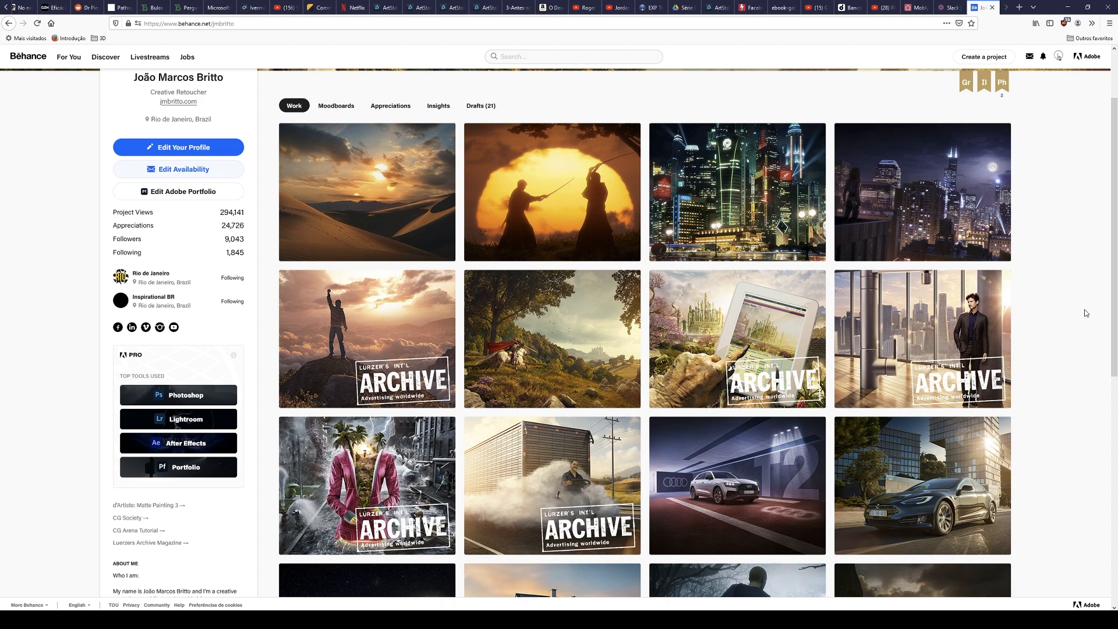
scroll(1086, 313, down, 2)
click(943, 384)
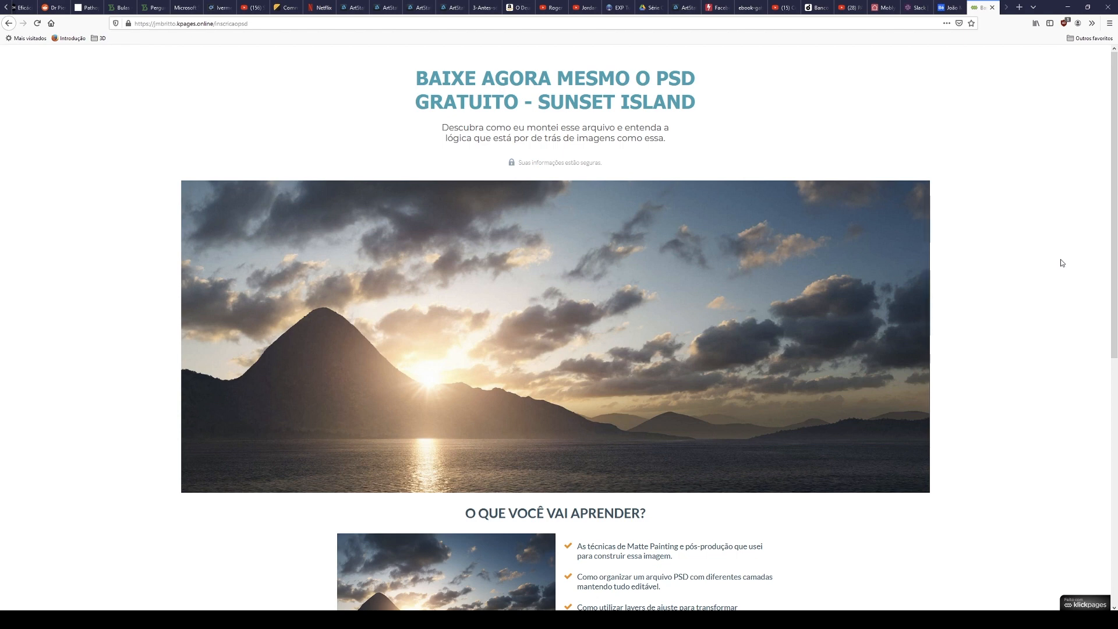
Look through the free Sunset Island PSD download page, from its main image to the list of what is taught.
scroll(1061, 263, down, 1)
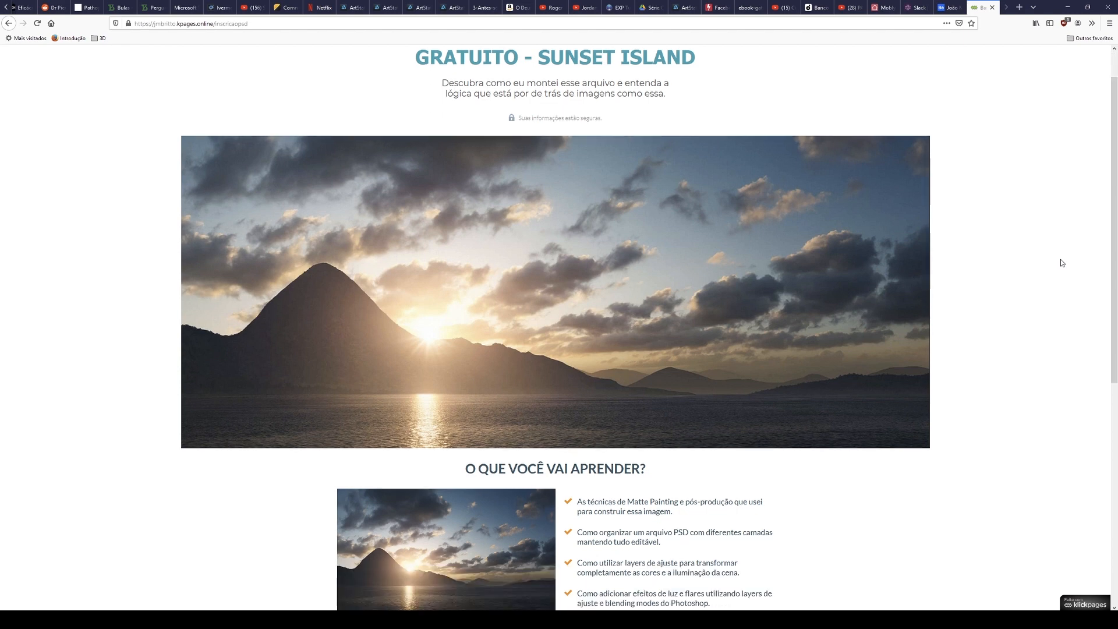
scroll(1060, 260, down, 2)
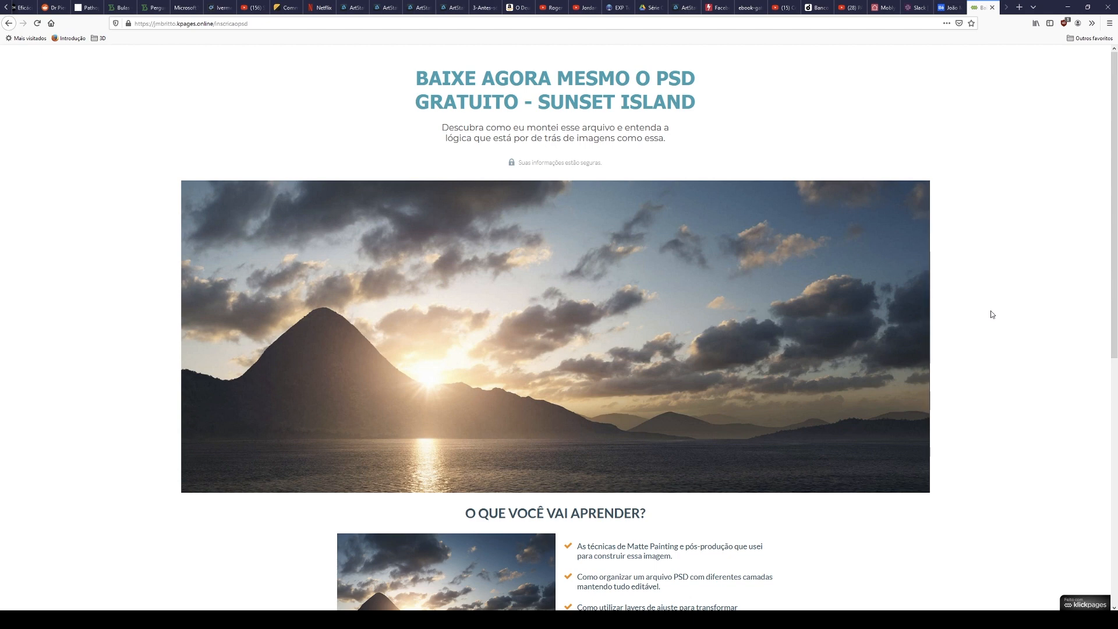
scroll(990, 313, down, 2)
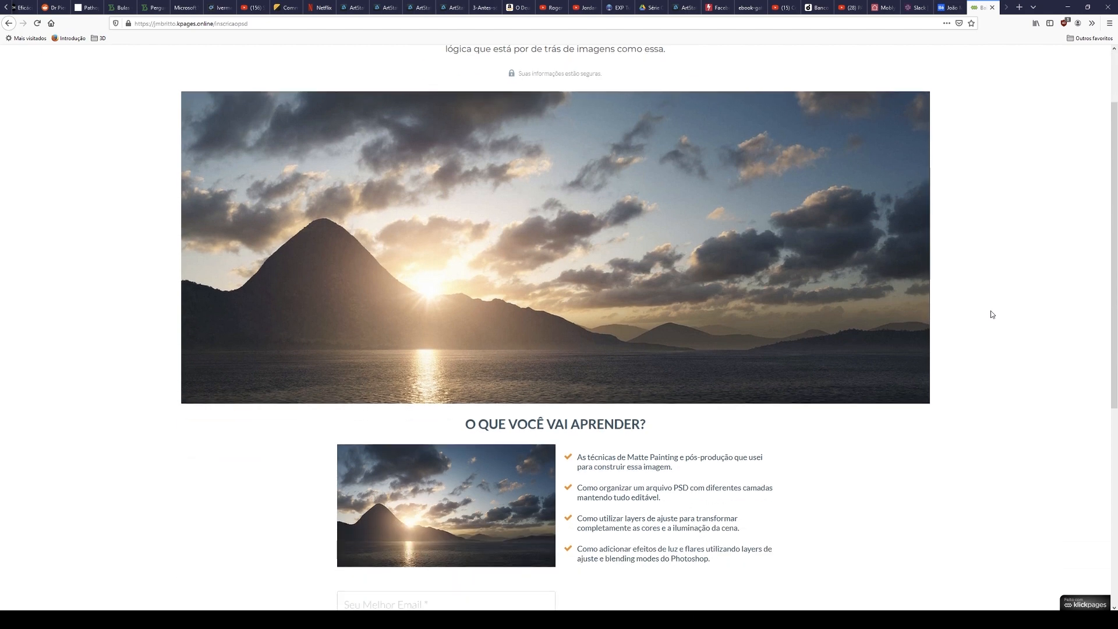